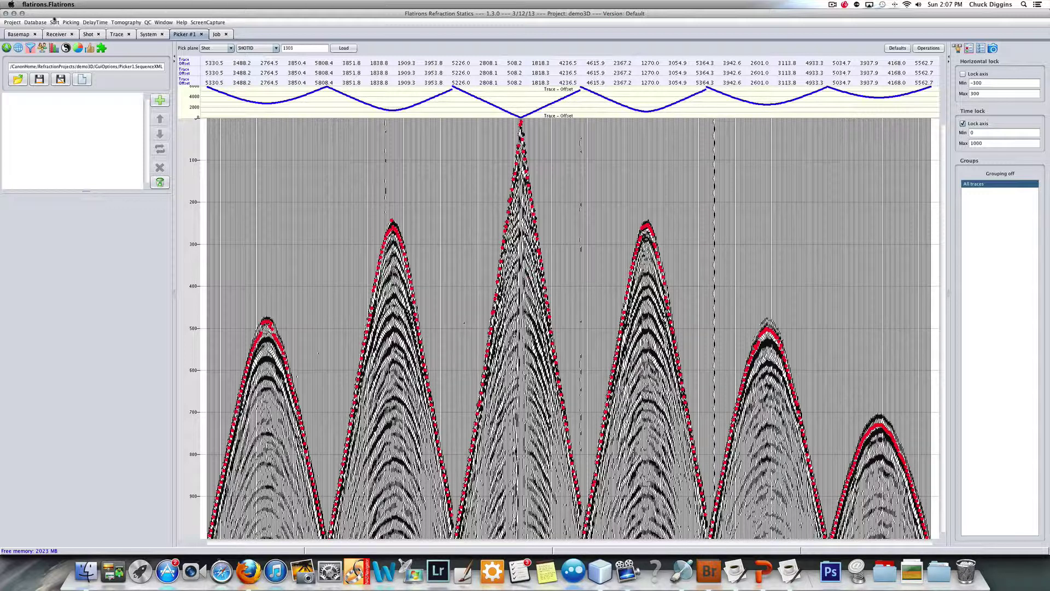
# Step: Show the survey map beside the picker and view the picked shot records at several map locations
pyautogui.click(6, 48)
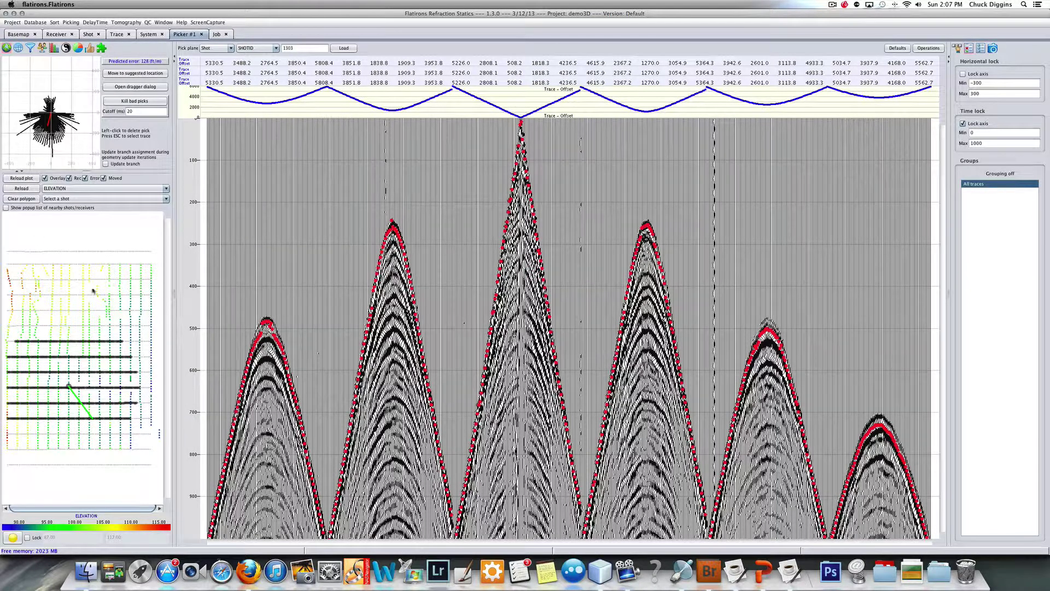
pyautogui.click(94, 292)
pyautogui.click(100, 290)
pyautogui.click(70, 380)
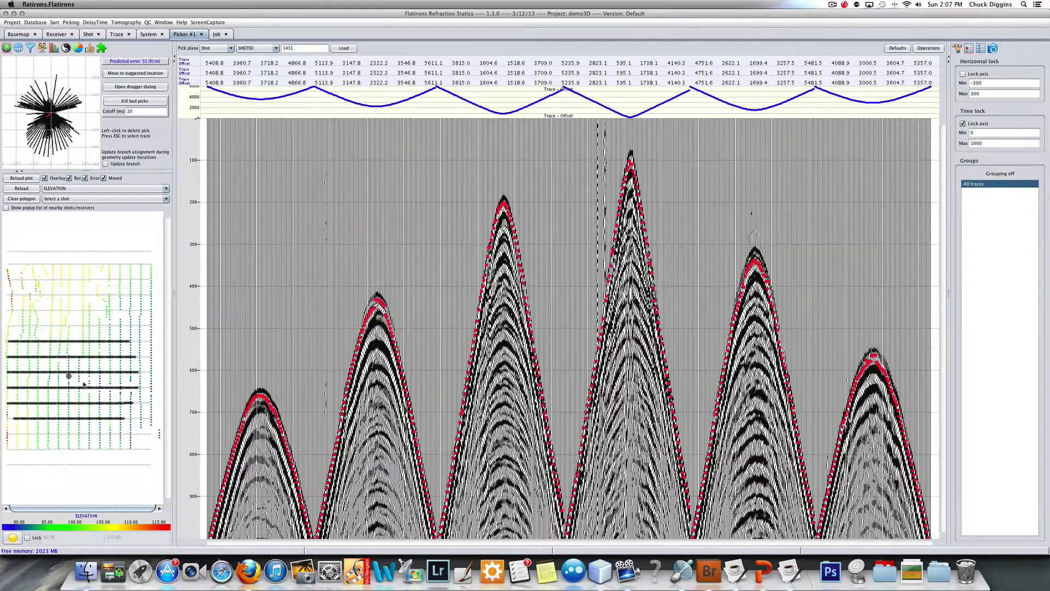
pyautogui.click(97, 371)
pyautogui.click(110, 333)
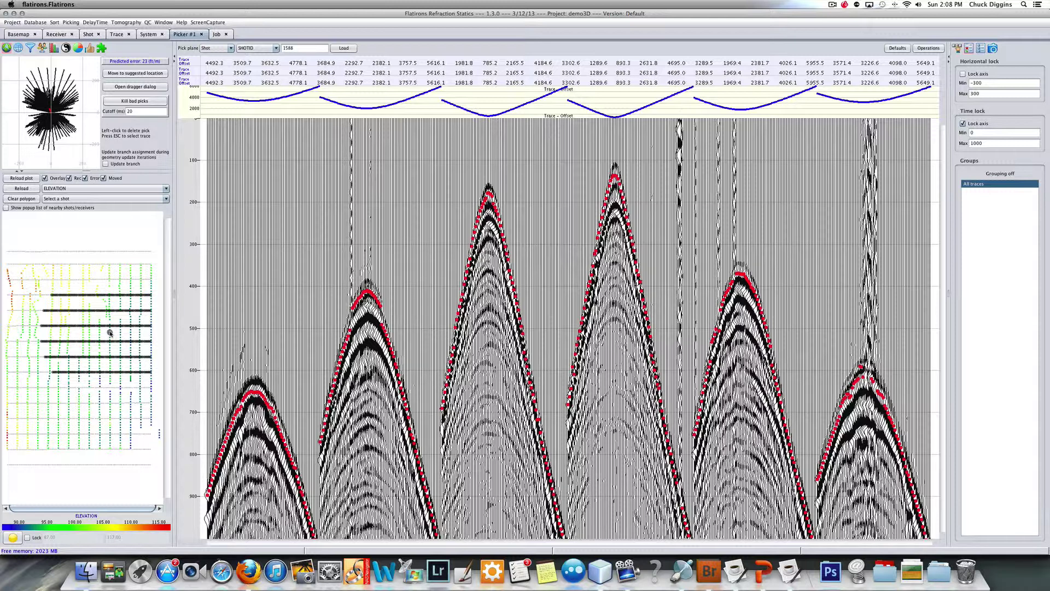
# Step: Open refractor branch assignment using picks and add a branch location in the upper-left part of the survey map
pyautogui.click(94, 22)
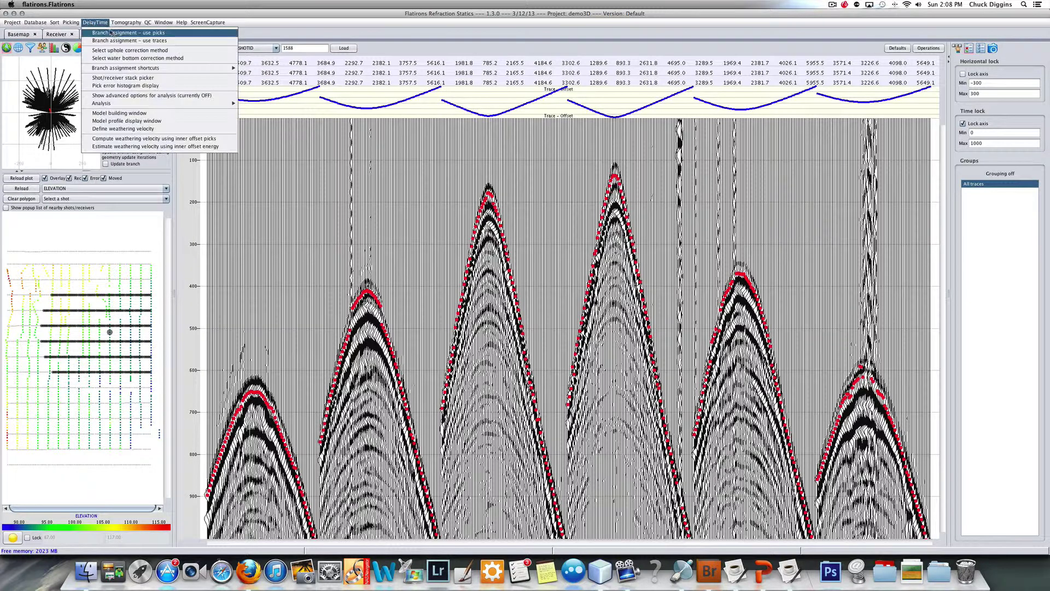
pyautogui.click(115, 34)
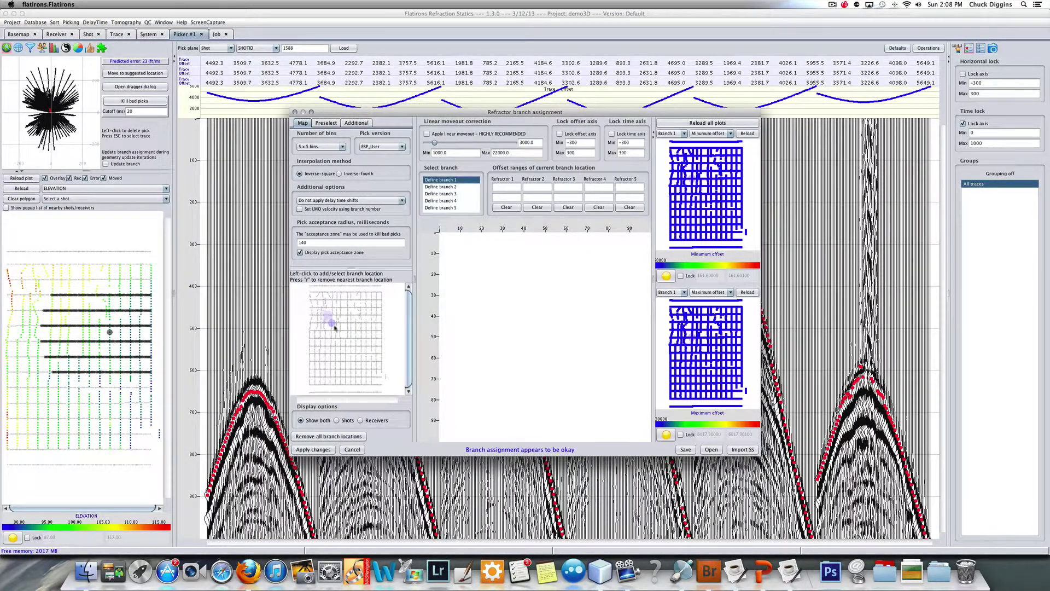
pyautogui.moveTo(323, 311); pyautogui.dragTo(345, 339)
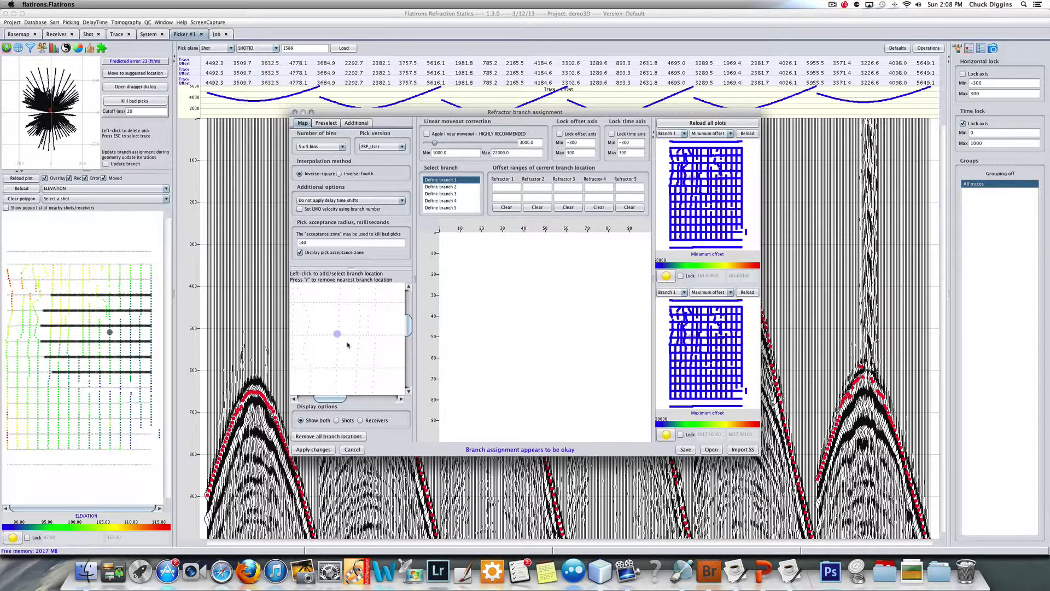
pyautogui.click(348, 345)
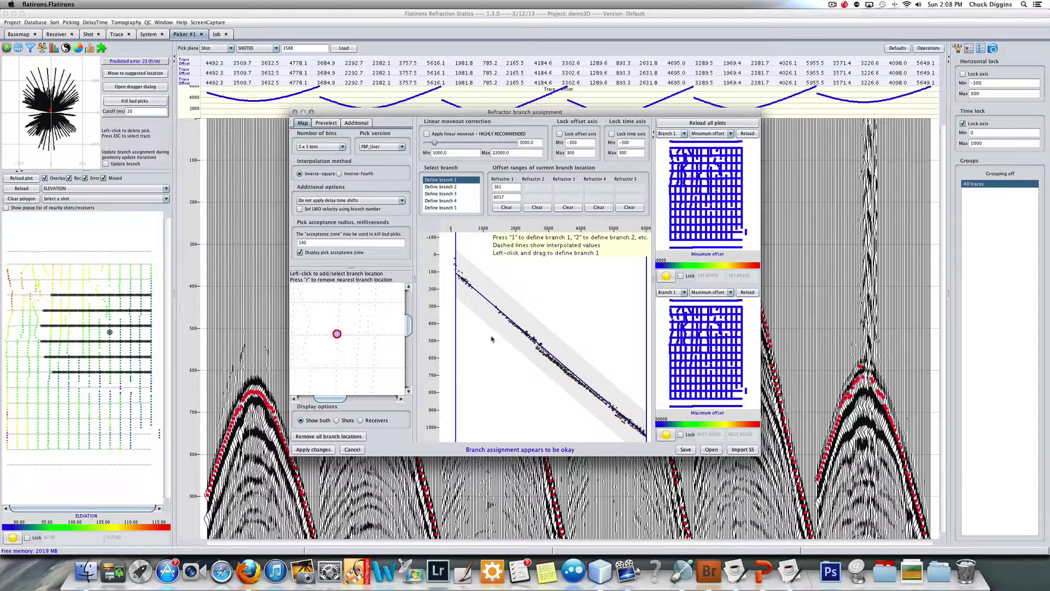
# Step: Apply linear moveout at about 6292 and define branch 1 over offsets of about 337 to 2579
pyautogui.click(426, 134)
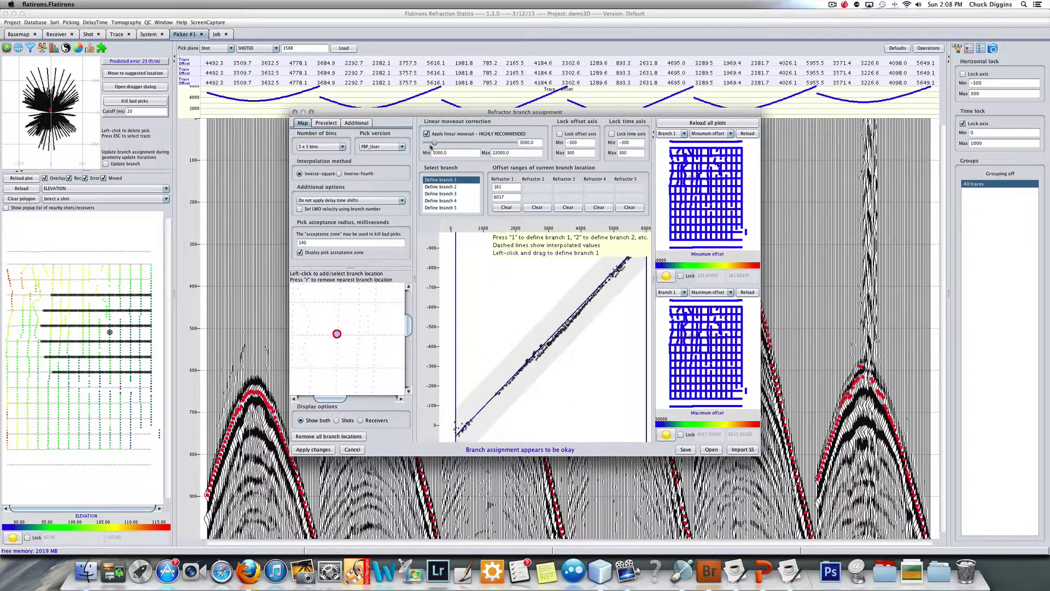
pyautogui.moveTo(434, 143); pyautogui.dragTo(449, 143)
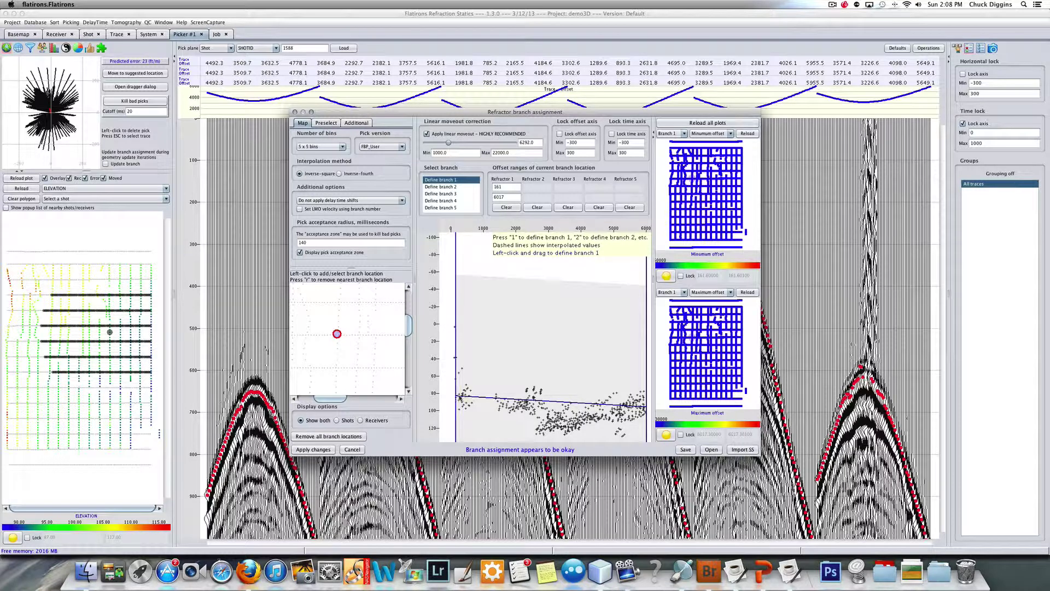
pyautogui.moveTo(459, 398); pyautogui.dragTo(534, 398)
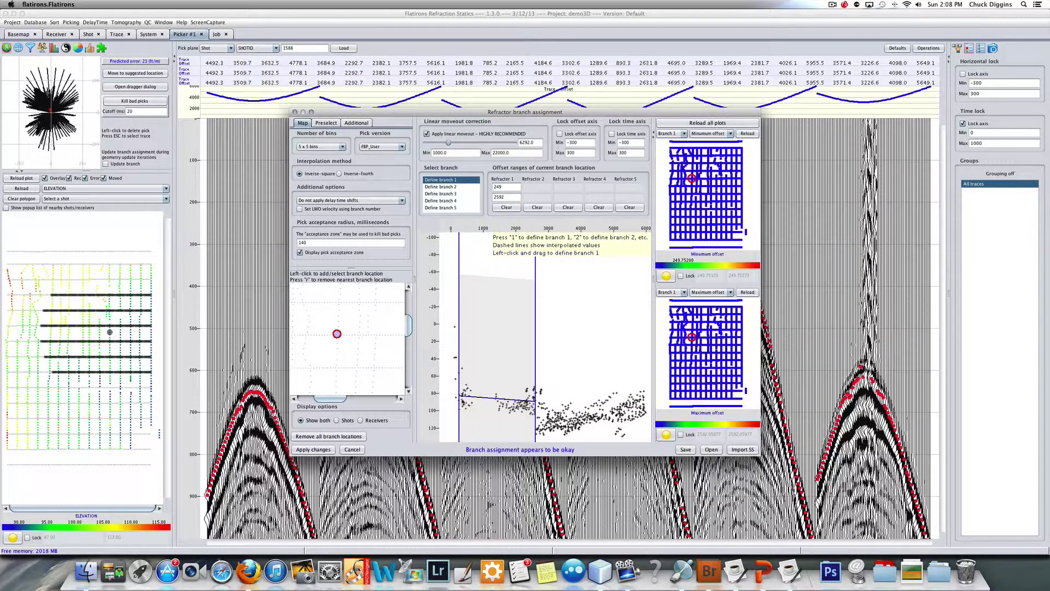
pyautogui.moveTo(463, 399); pyautogui.dragTo(462, 400)
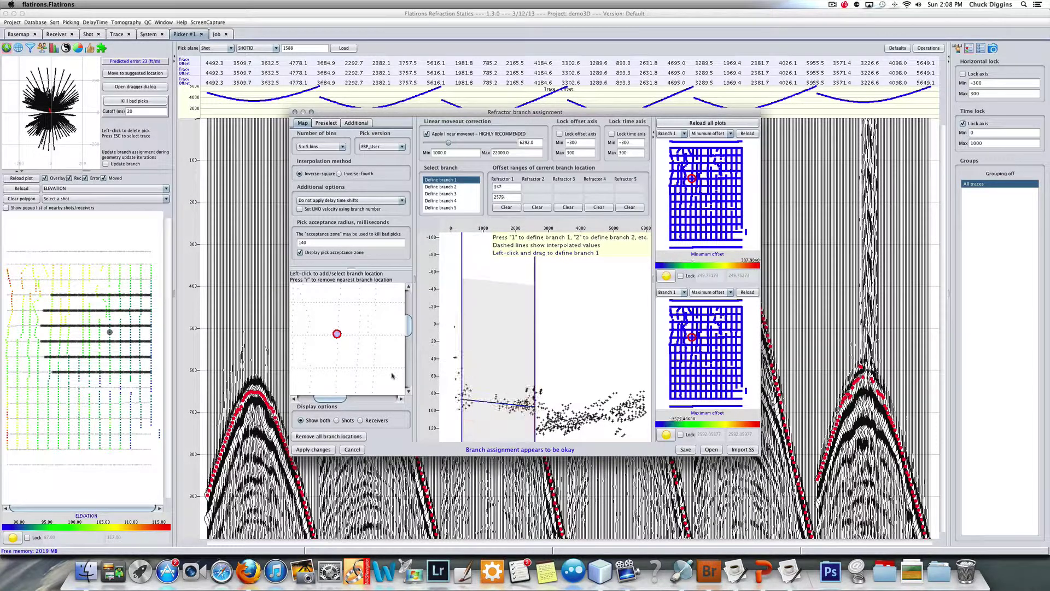
# Step: Add a branch location in the lower-right part of the survey and define branch 1 over offsets of about 337 to 1899
pyautogui.scroll(-3, 382, 372)
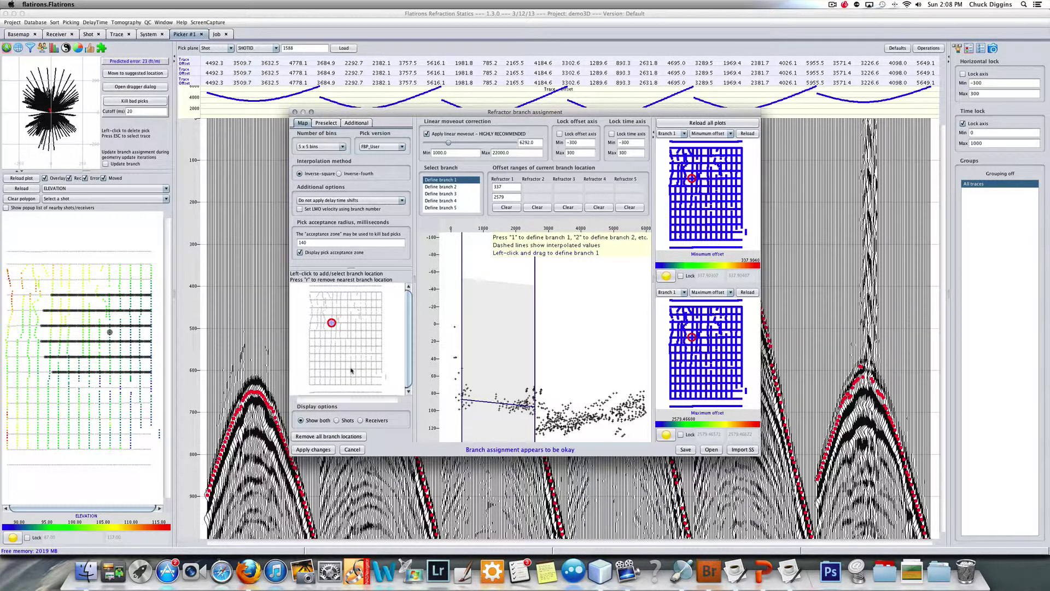
pyautogui.click(352, 371)
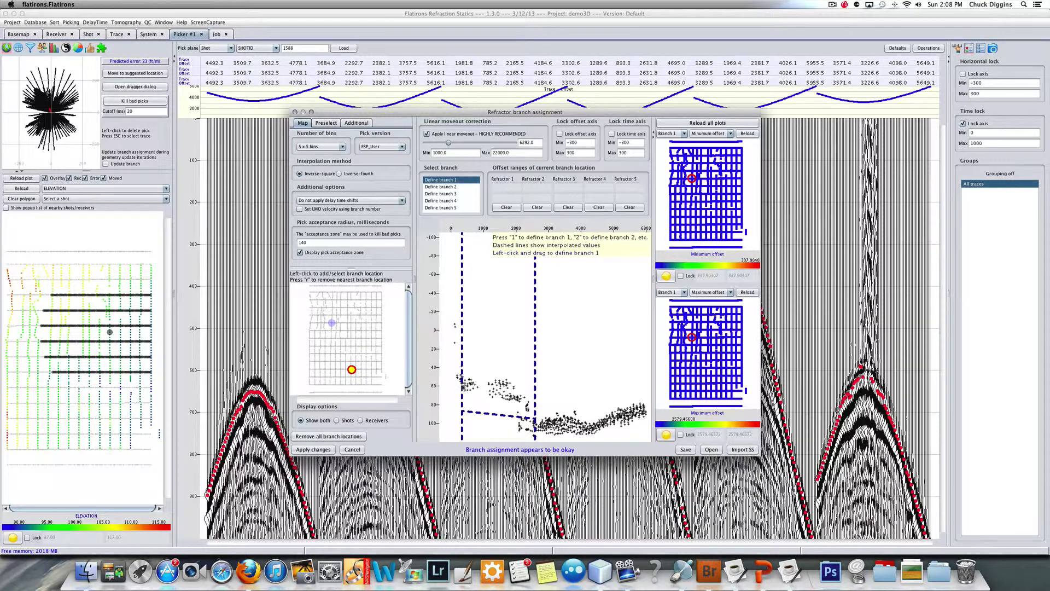
pyautogui.moveTo(463, 389); pyautogui.dragTo(513, 388)
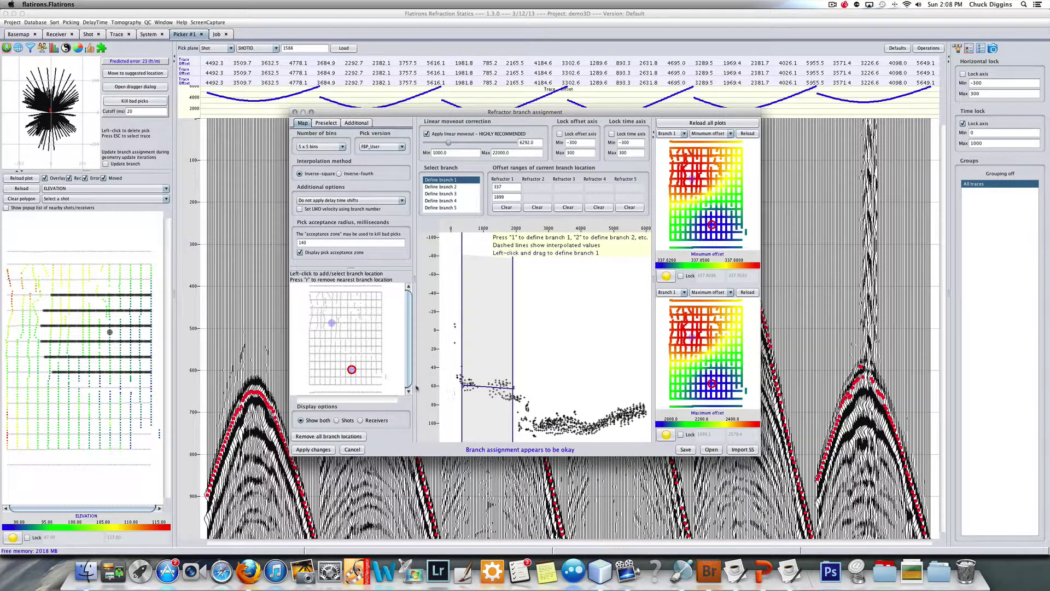
# Step: Add a lower-left branch location, lower the moveout velocity to about 6103, and define branch 1 over offsets of about 312 to 2328
pyautogui.click(325, 370)
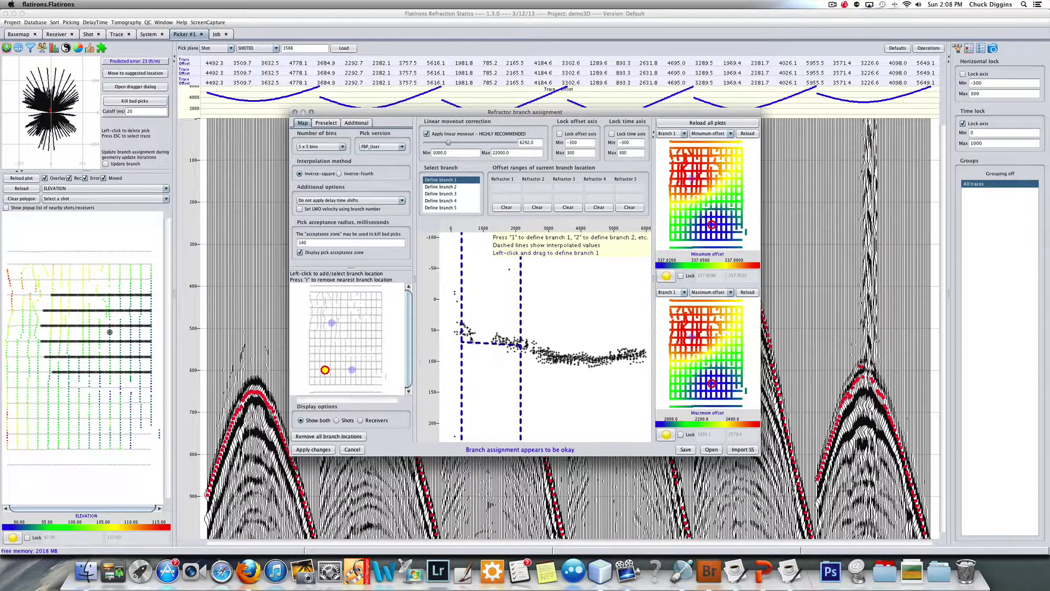
pyautogui.moveTo(448, 143); pyautogui.dragTo(448, 142)
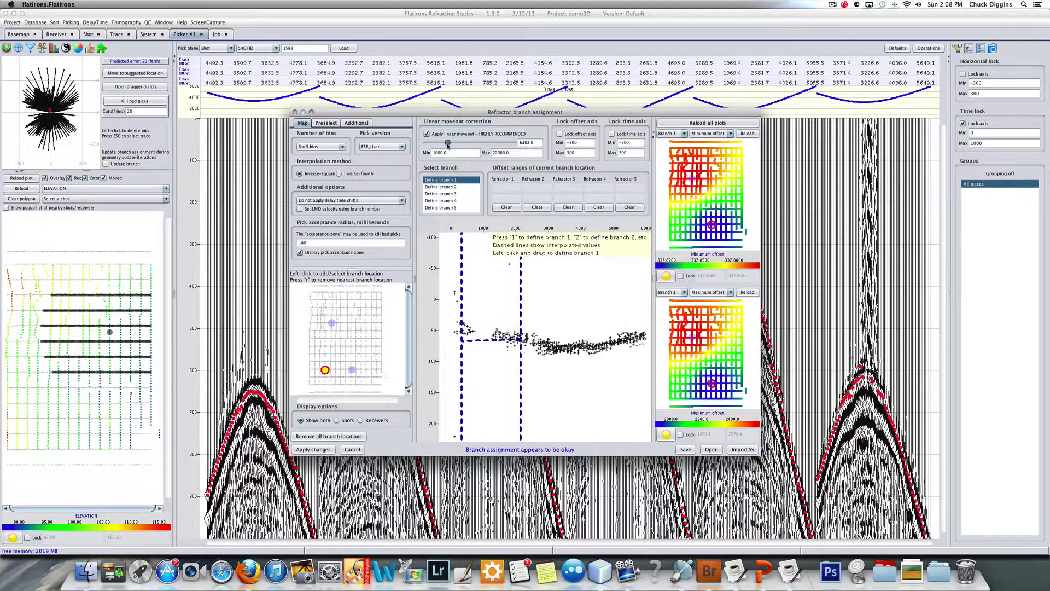
pyautogui.moveTo(464, 331); pyautogui.dragTo(527, 338)
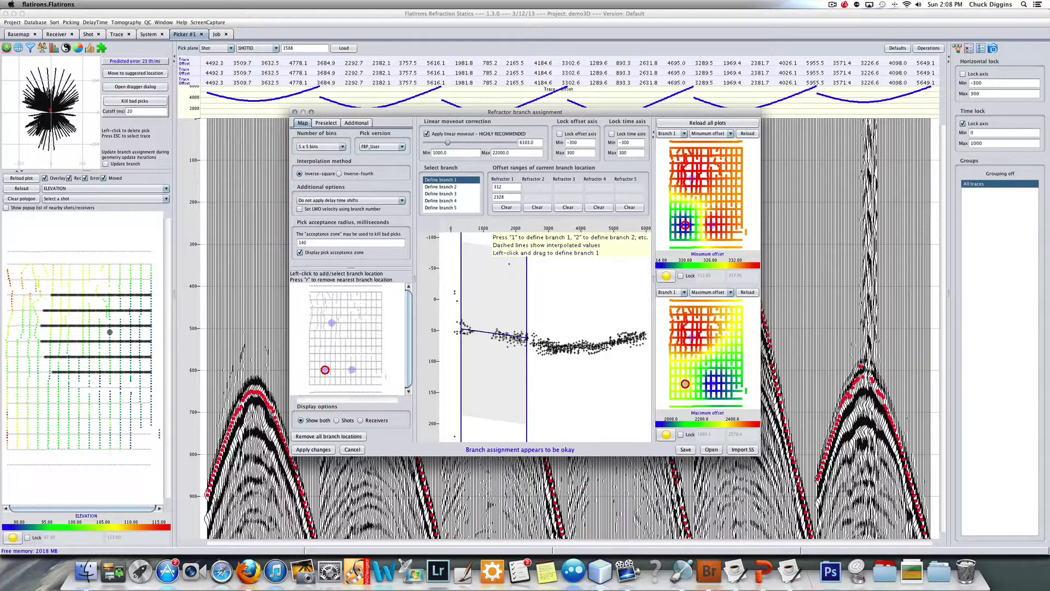
# Step: Add a branch location in the upper-right part of the survey and define branch 1 over offsets of about 413 to 2327
pyautogui.click(361, 325)
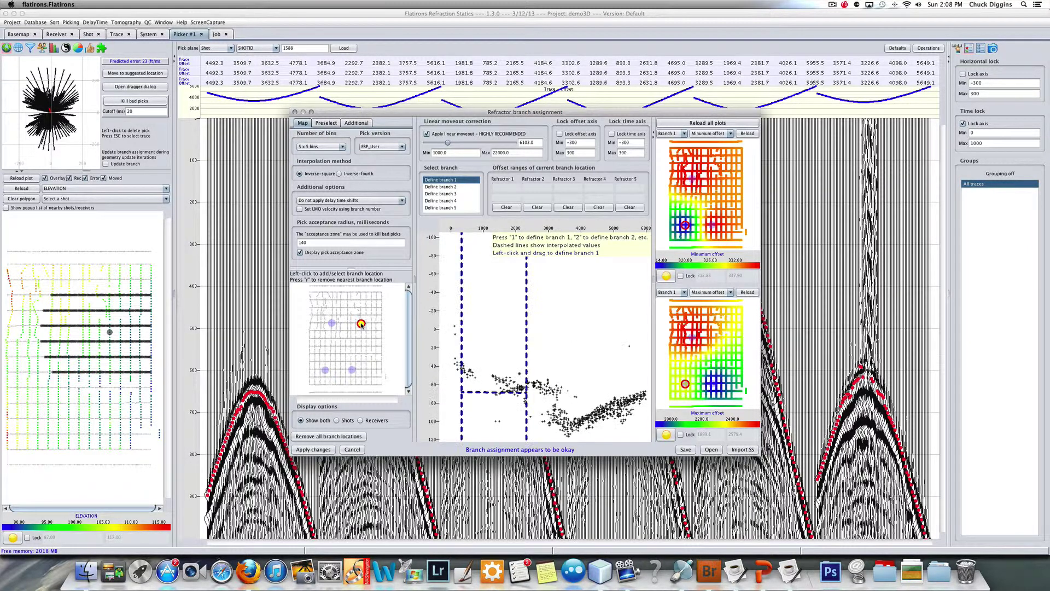
pyautogui.moveTo(463, 366); pyautogui.dragTo(462, 367)
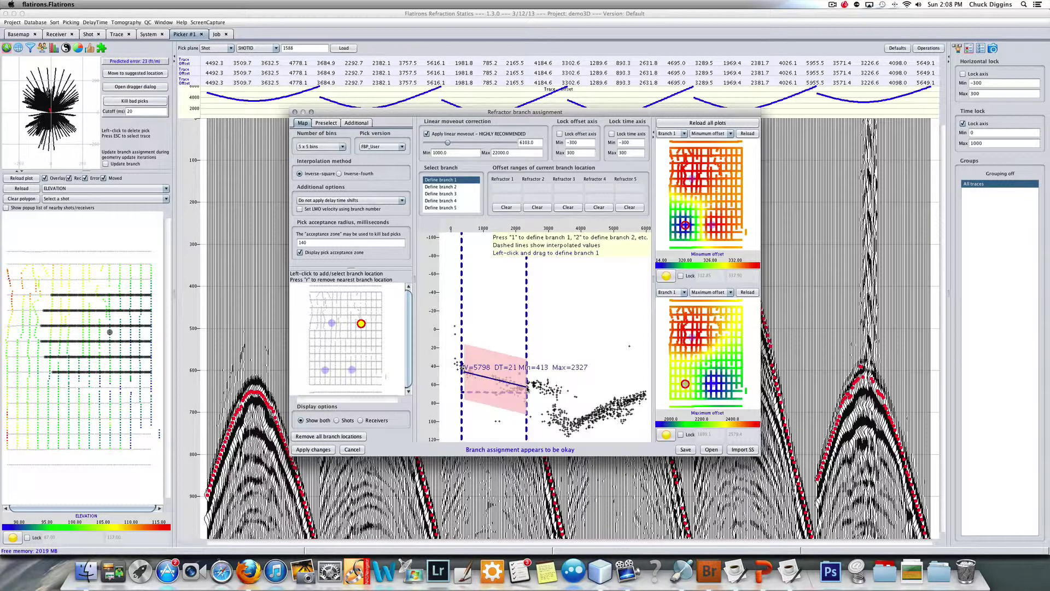
pyautogui.moveTo(527, 386); pyautogui.dragTo(528, 386)
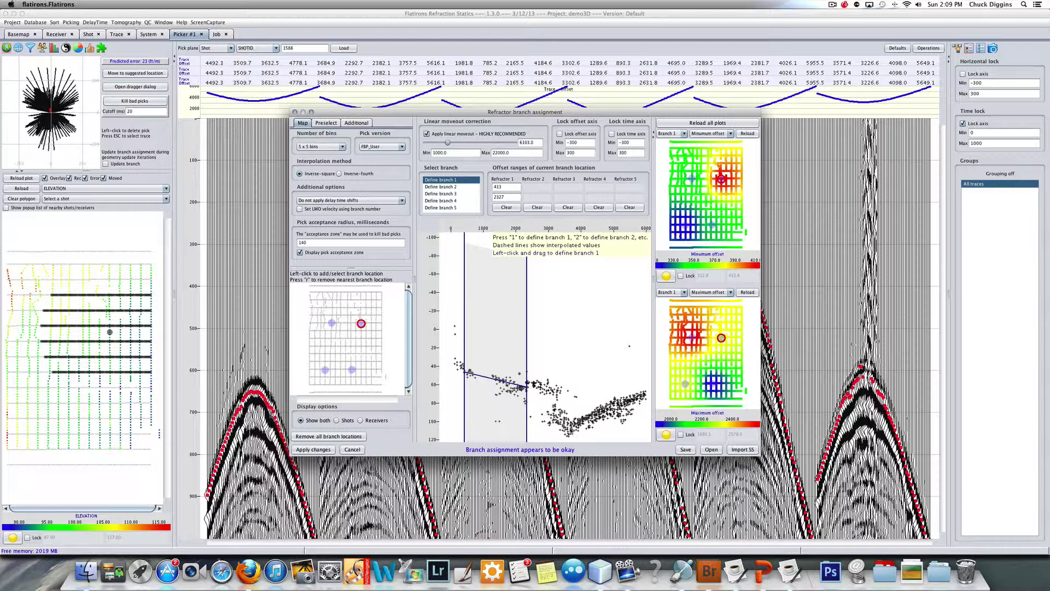
# Step: Redefine branch 1 over offsets of about 3662 to 5941, and close the branch assignment without applying the changes
pyautogui.moveTo(570, 428); pyautogui.dragTo(644, 394)
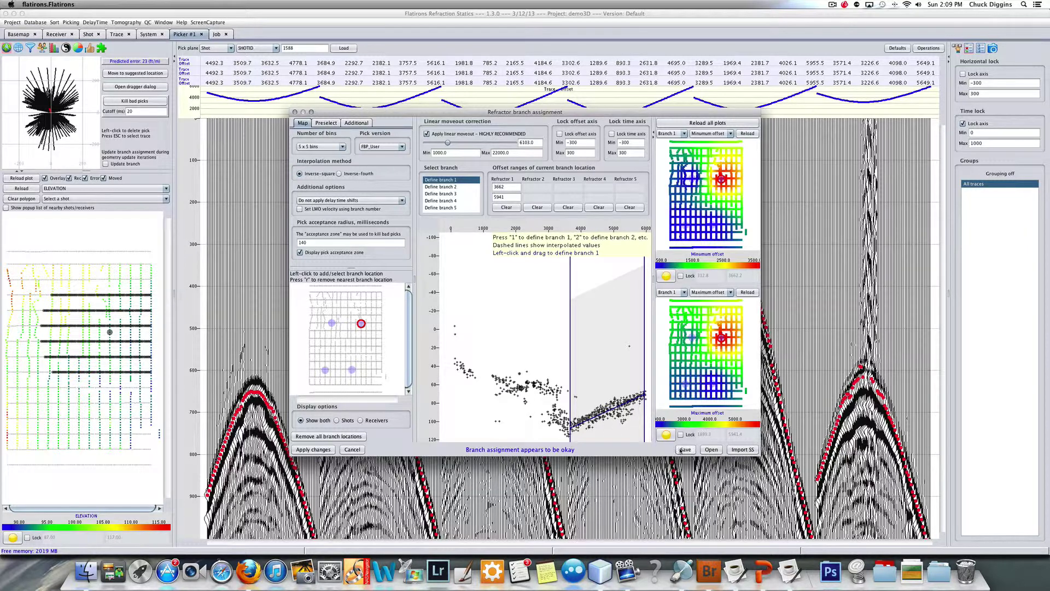
pyautogui.click(353, 449)
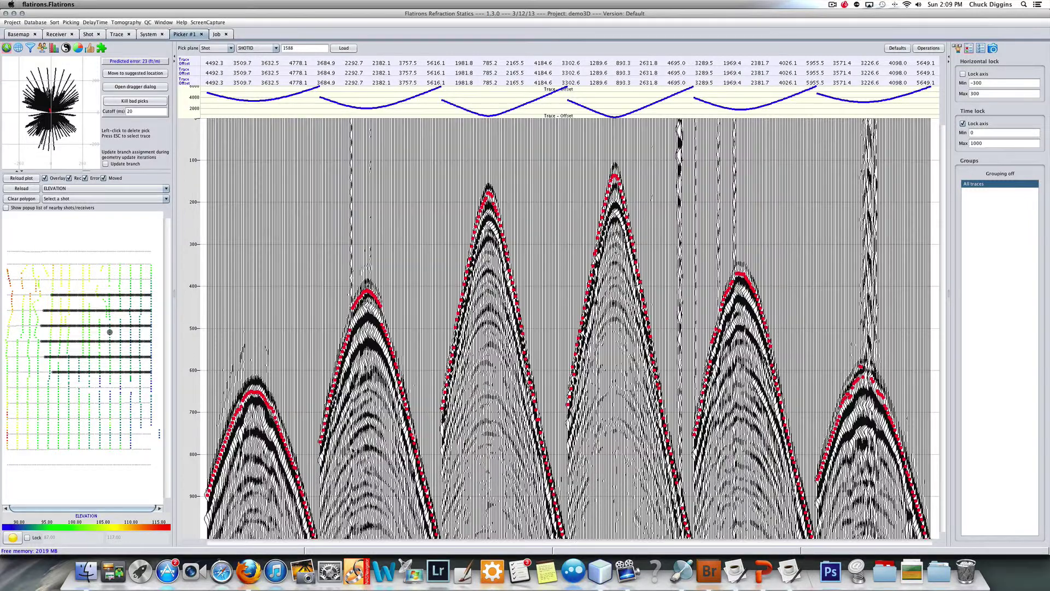
# Step: Open the 3D tomography window and start a new model named demo3Db
pyautogui.click(134, 22)
pyautogui.click(140, 33)
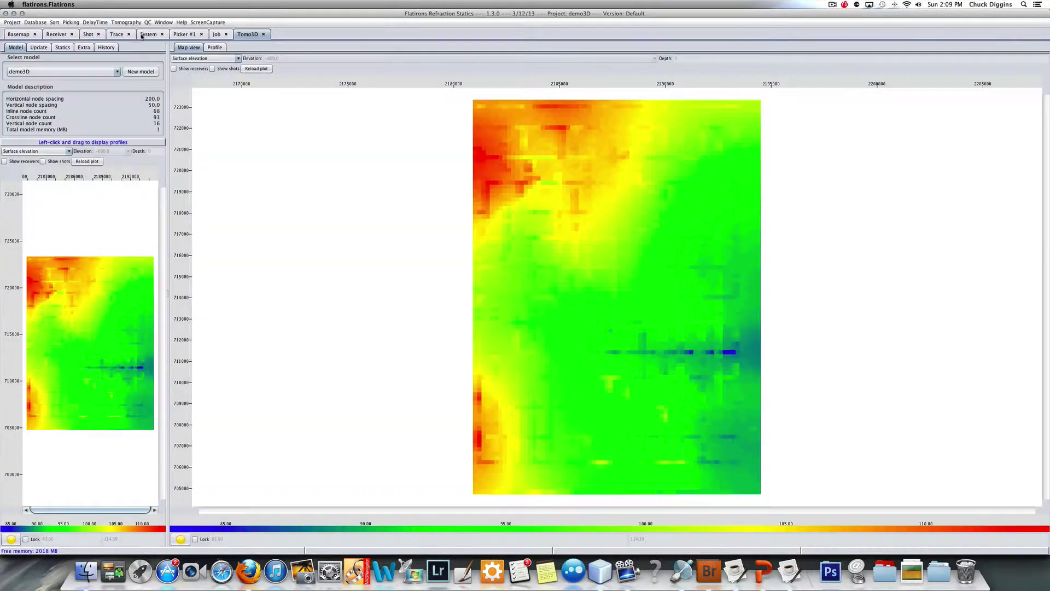
pyautogui.click(135, 73)
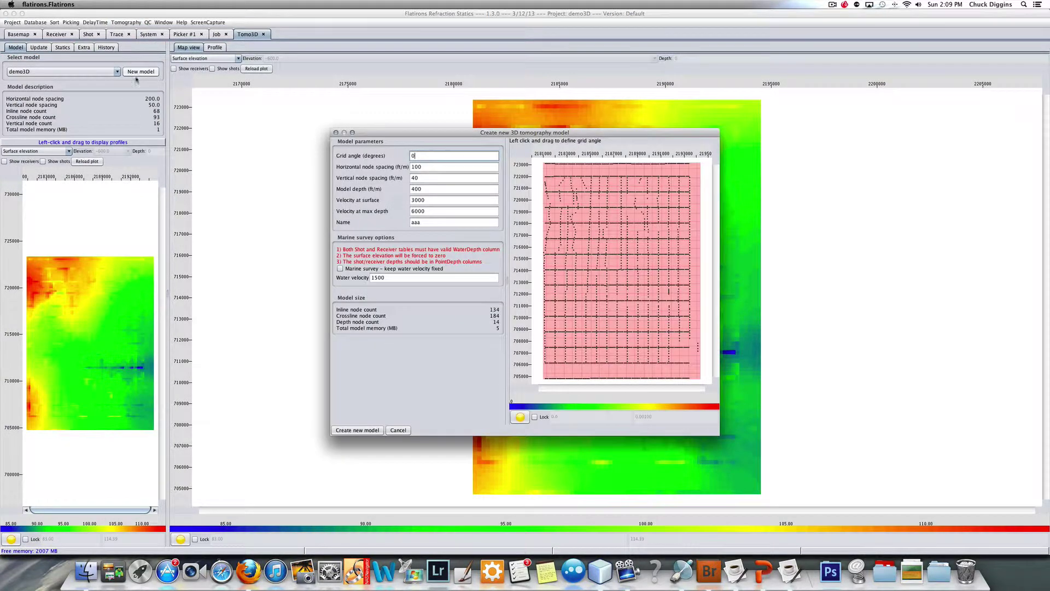
pyautogui.doubleClick(430, 222)
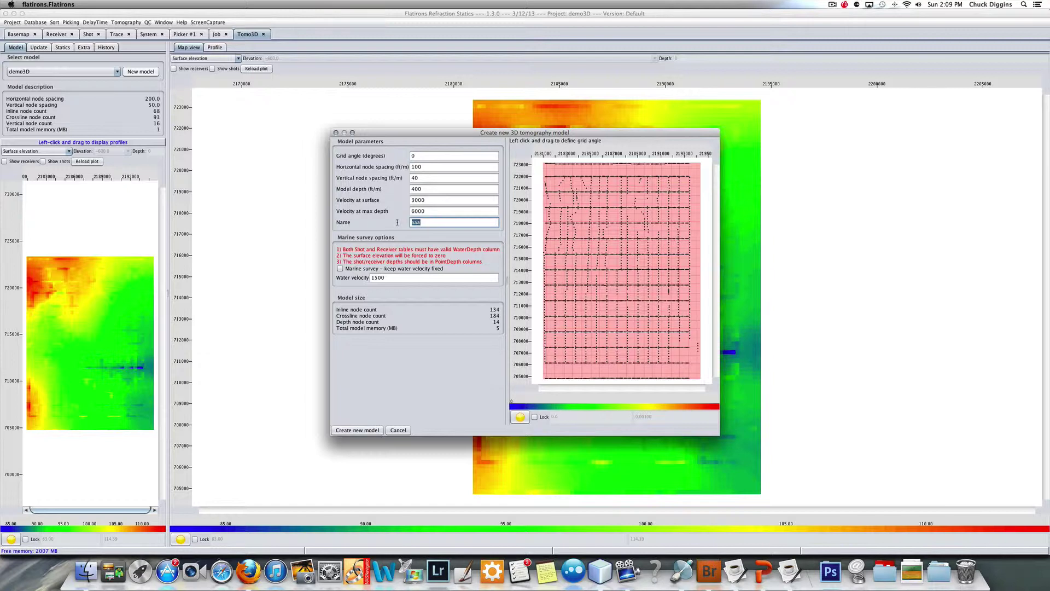
pyautogui.write('demo3db')
pyautogui.press('BackSpace')
pyautogui.press('BackSpace')
pyautogui.write('D')
# Step: Set the new model's horizontal node spacing to 150 and vertical node spacing to 50
pyautogui.click(425, 167)
pyautogui.doubleClick(425, 167)
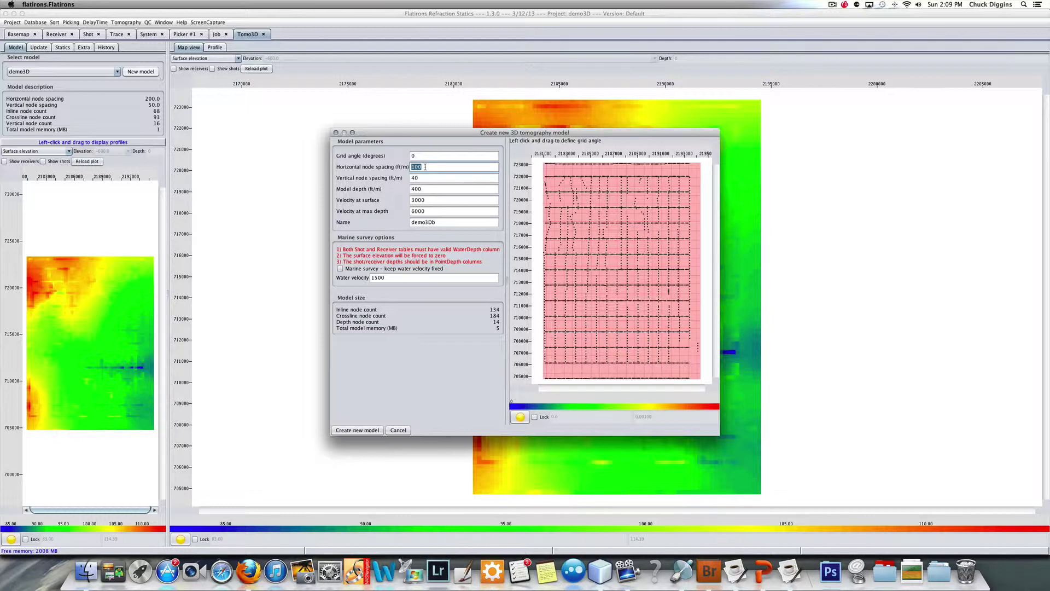
pyautogui.write('150')
pyautogui.doubleClick(421, 178)
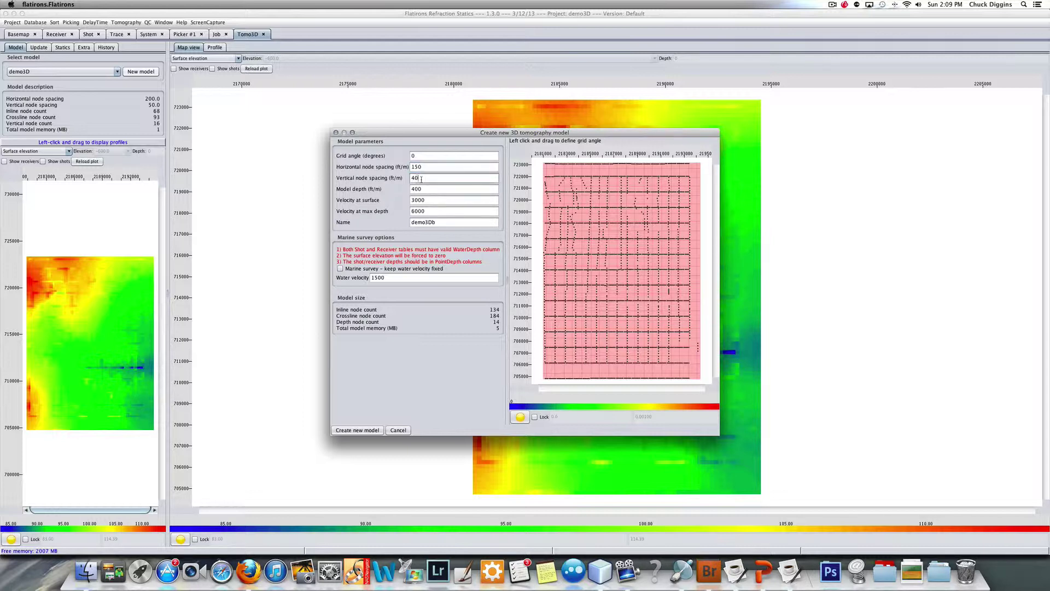
pyautogui.write('50')
# Step: Set the velocity at surface to 5500 and at max depth to 7000, and create the model
pyautogui.doubleClick(430, 200)
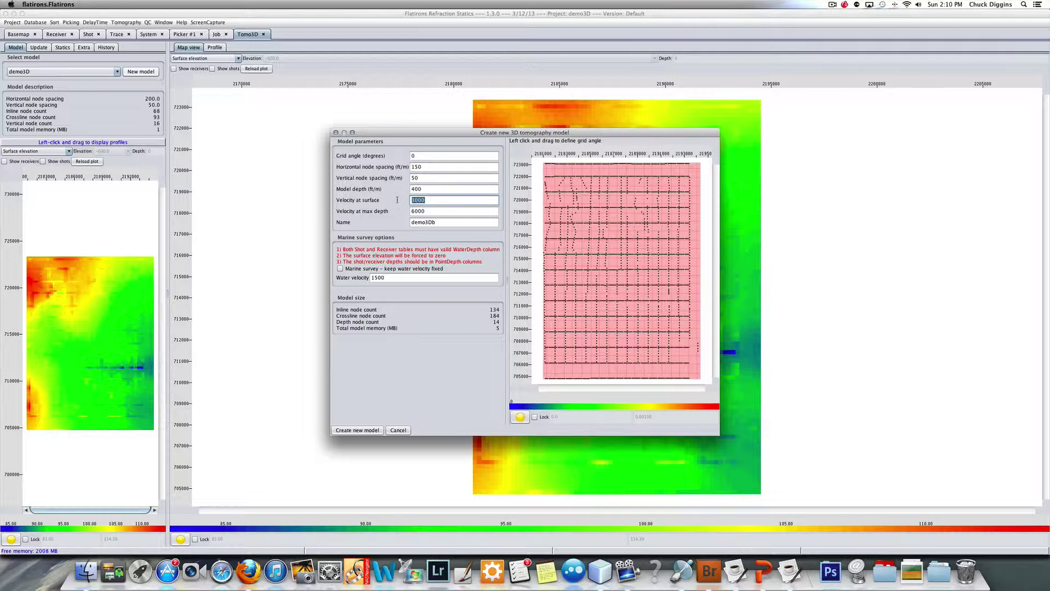
pyautogui.write('5500')
pyautogui.doubleClick(412, 212)
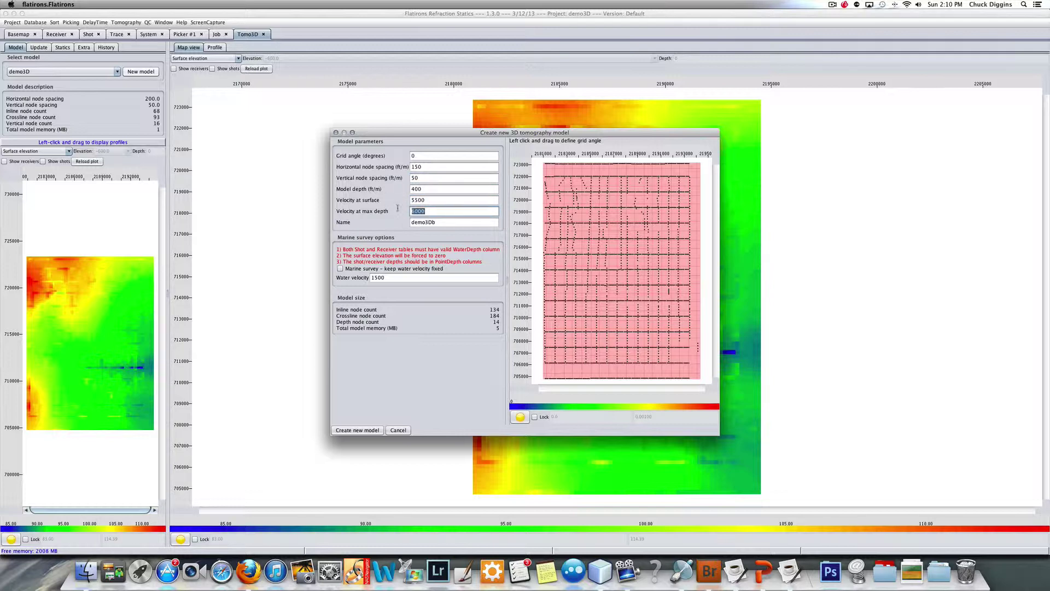
pyautogui.write('7000')
pyautogui.click(363, 431)
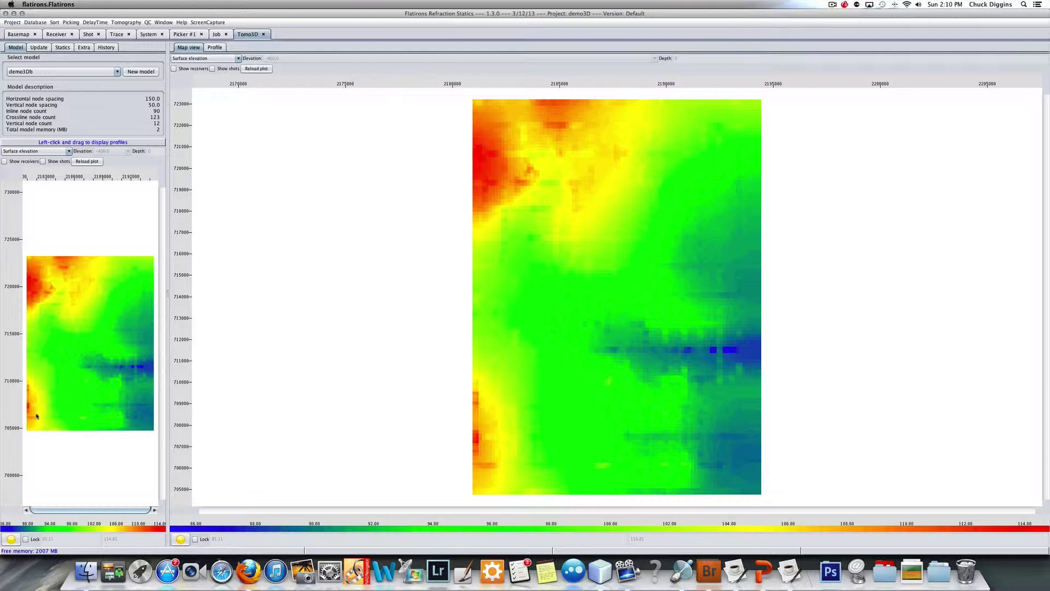
# Step: Display a velocity profile running diagonally across the model from its lower-left to its upper-right corner
pyautogui.click(215, 48)
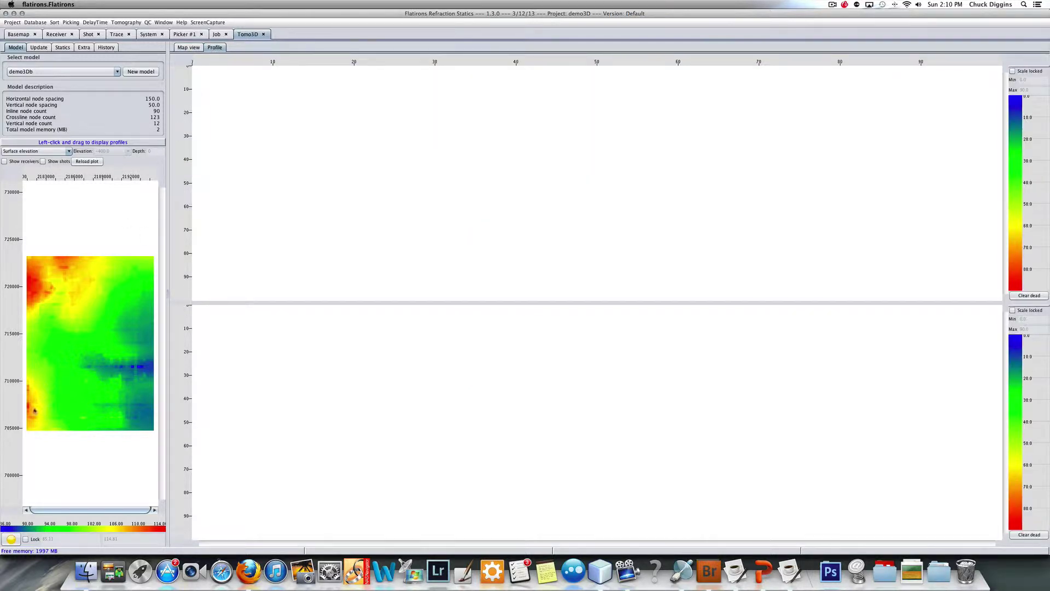
pyautogui.moveTo(30, 421); pyautogui.dragTo(148, 268)
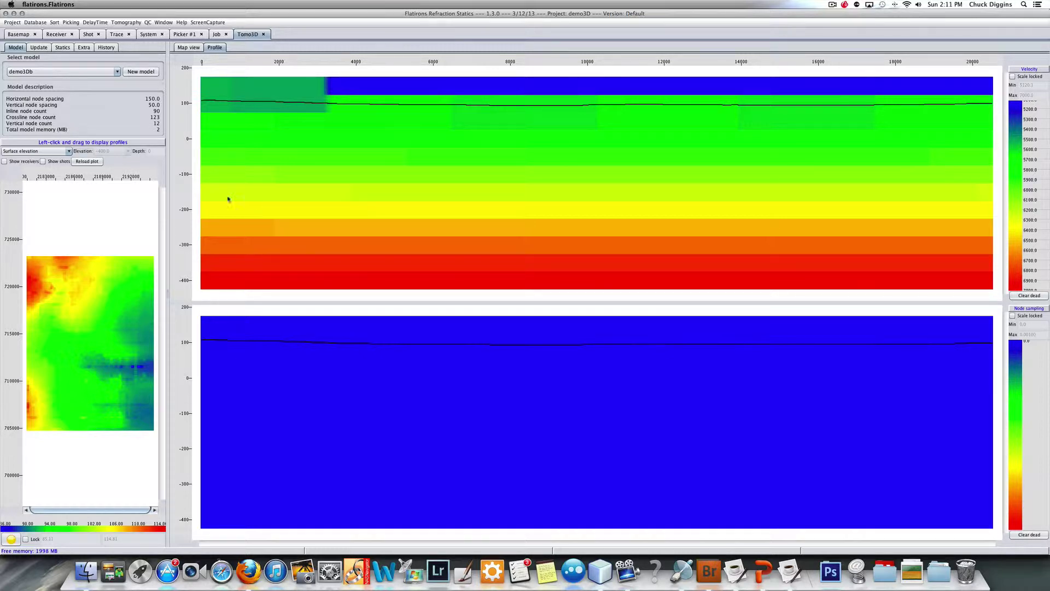
# Step: Set the batch update to 6 iterations and 4 threads, and start the multi-threaded model update
pyautogui.click(39, 47)
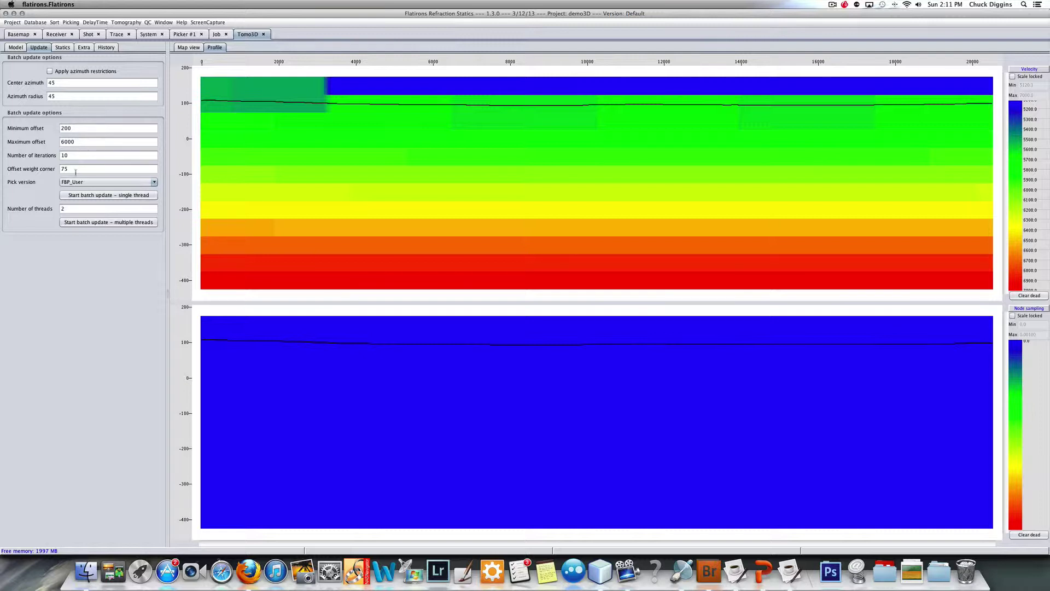
pyautogui.doubleClick(74, 157)
pyautogui.write('6')
pyautogui.doubleClick(70, 208)
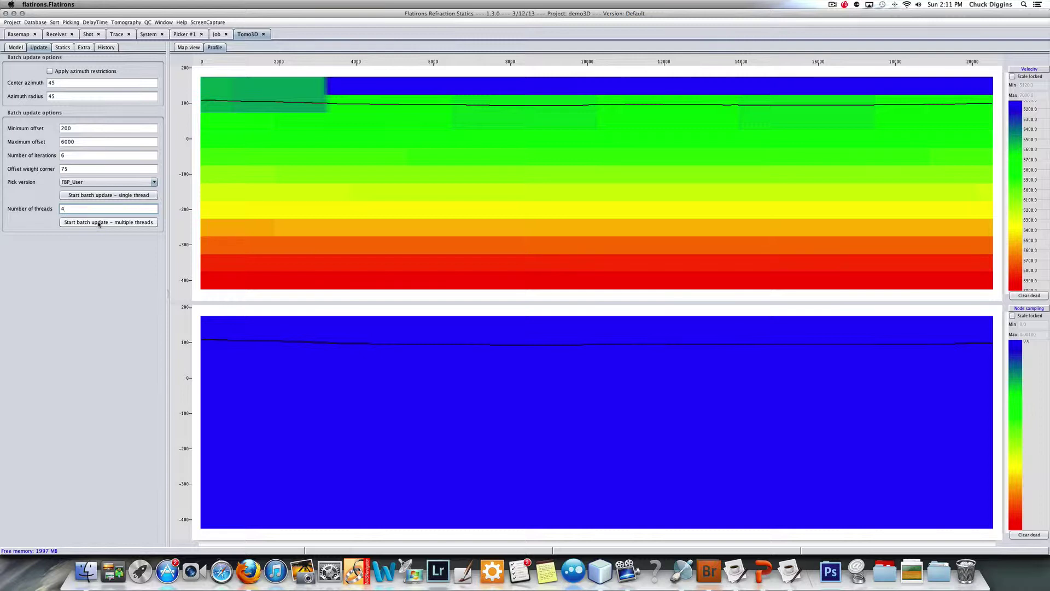
pyautogui.click(99, 223)
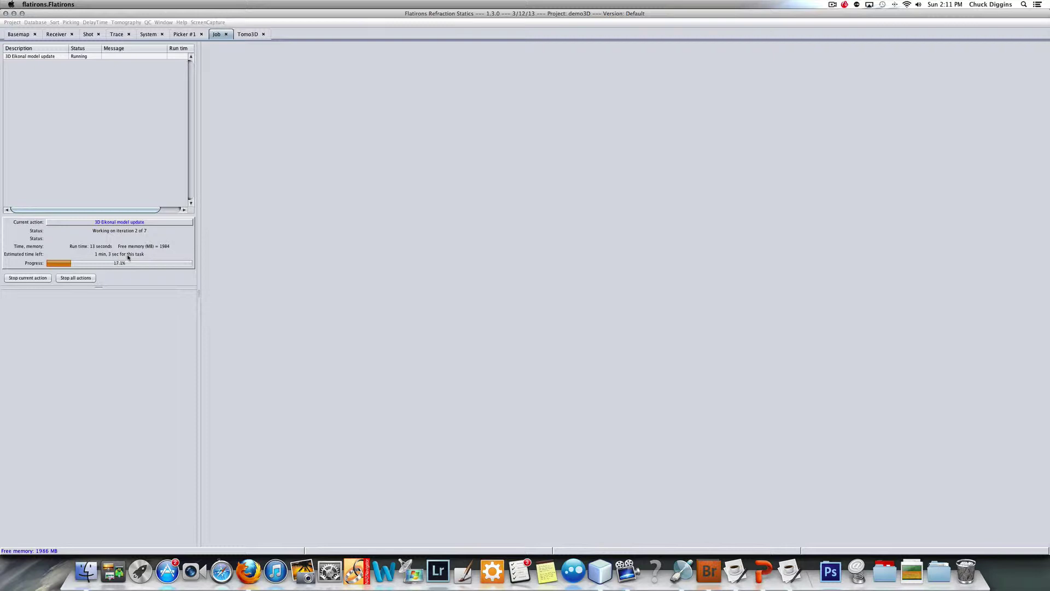
pyautogui.click(837, 6)
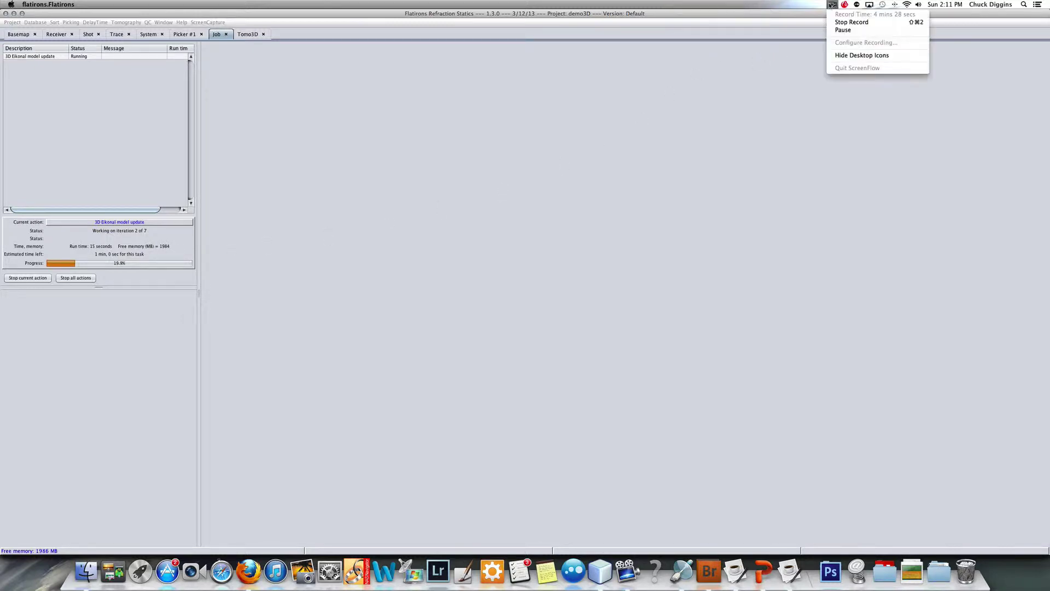
pyautogui.click(834, 30)
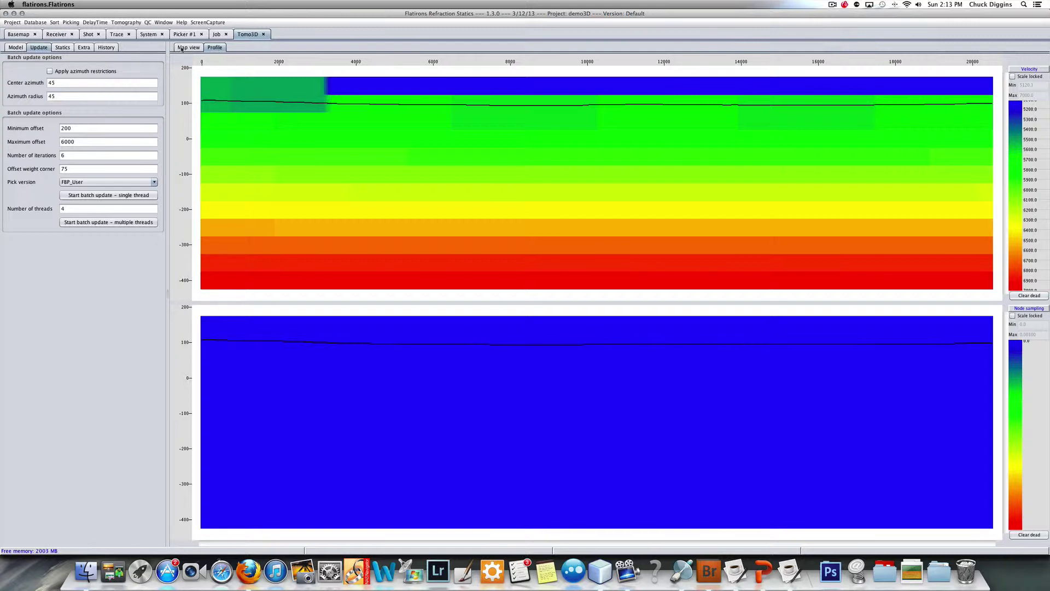
# Step: Display the updated model's velocity and node sampling profile diagonally from the map's lower-left to its upper-right corner
pyautogui.click(15, 47)
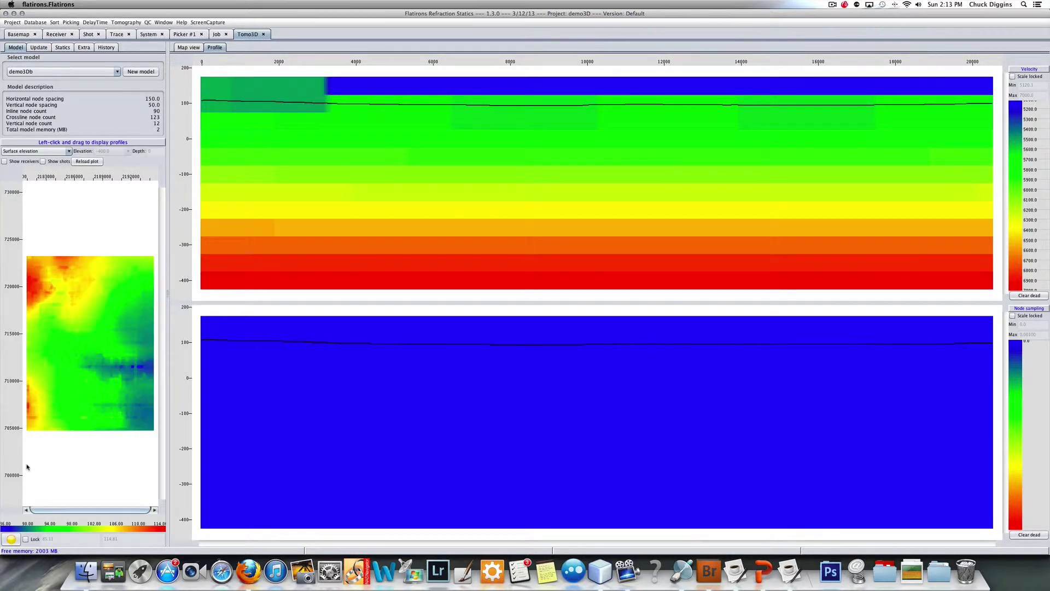
pyautogui.moveTo(31, 419); pyautogui.dragTo(150, 268)
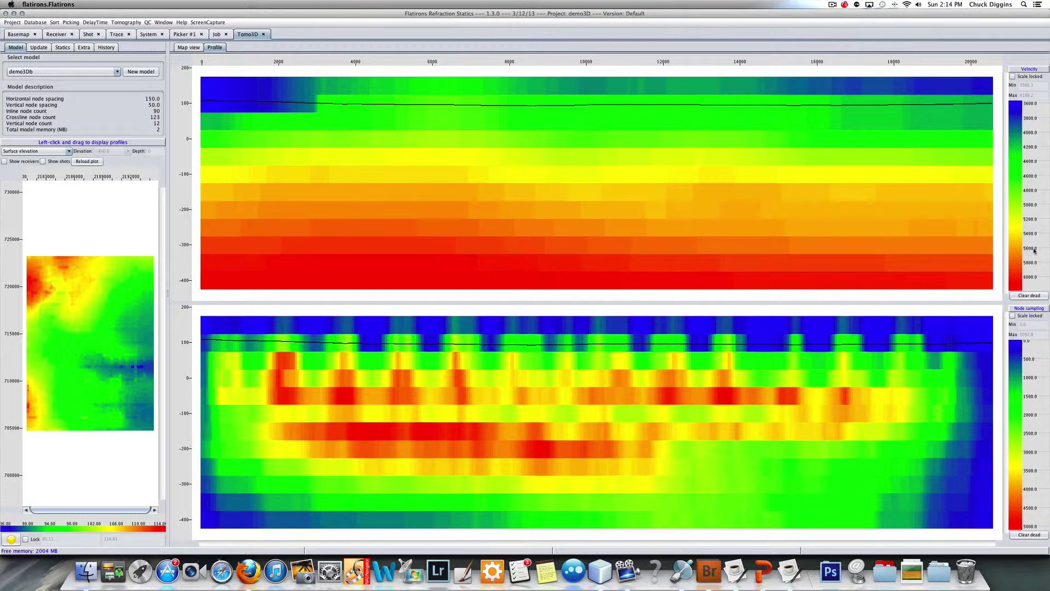
# Step: Set the intermediate datum for the tomography statics to a fixed elevation of -150
pyautogui.click(62, 49)
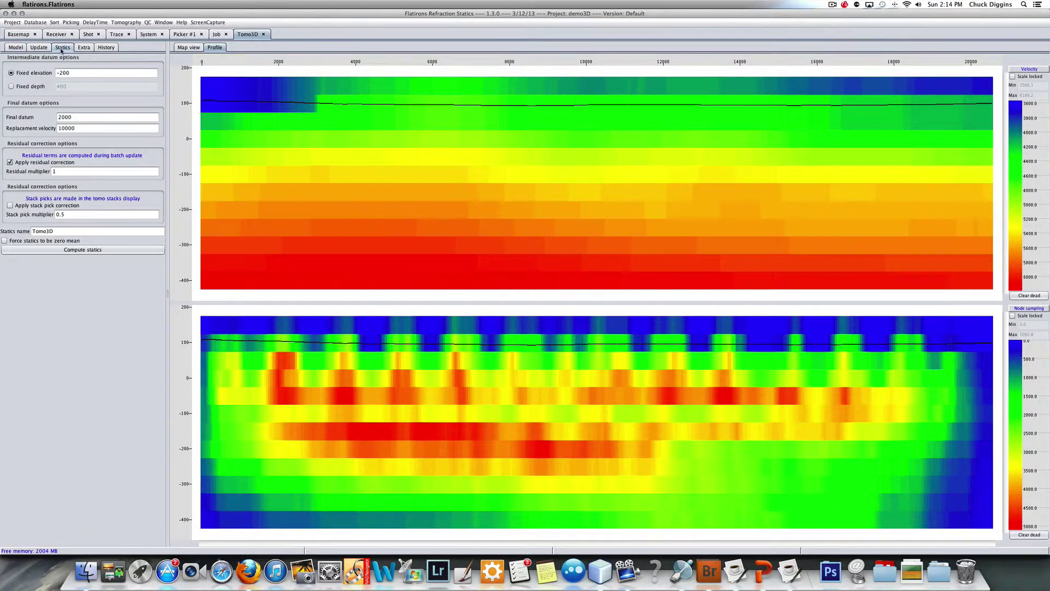
pyautogui.doubleClick(78, 73)
pyautogui.write('150')
# Step: Set the final datum to 100 and the replacement velocity to 5500 for the statics
pyautogui.click(86, 117)
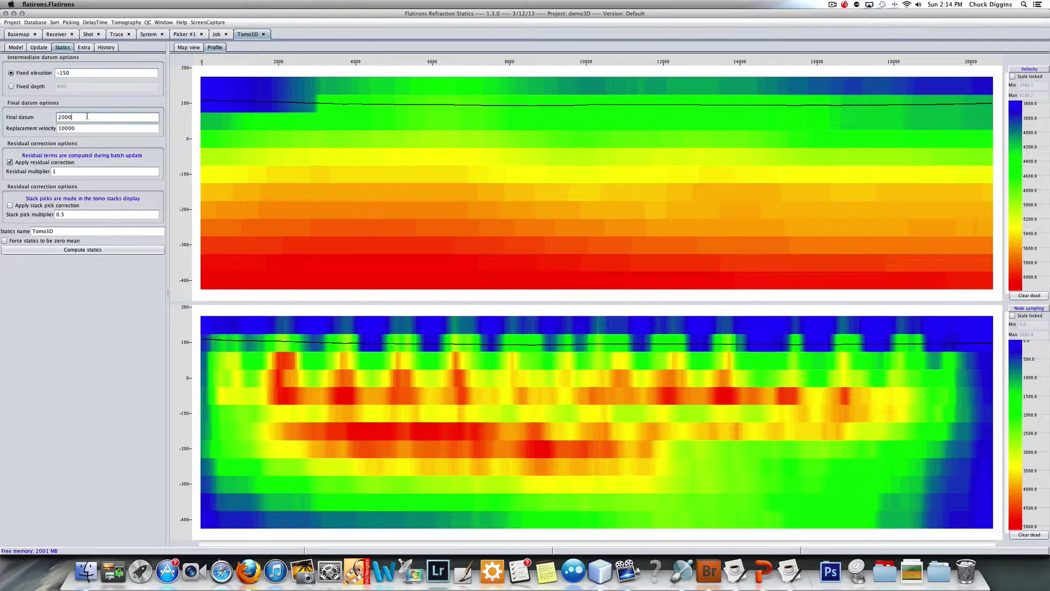
pyautogui.doubleClick(87, 117)
pyautogui.write('10')
pyautogui.click(84, 129)
pyautogui.click(78, 127)
pyautogui.doubleClick(77, 127)
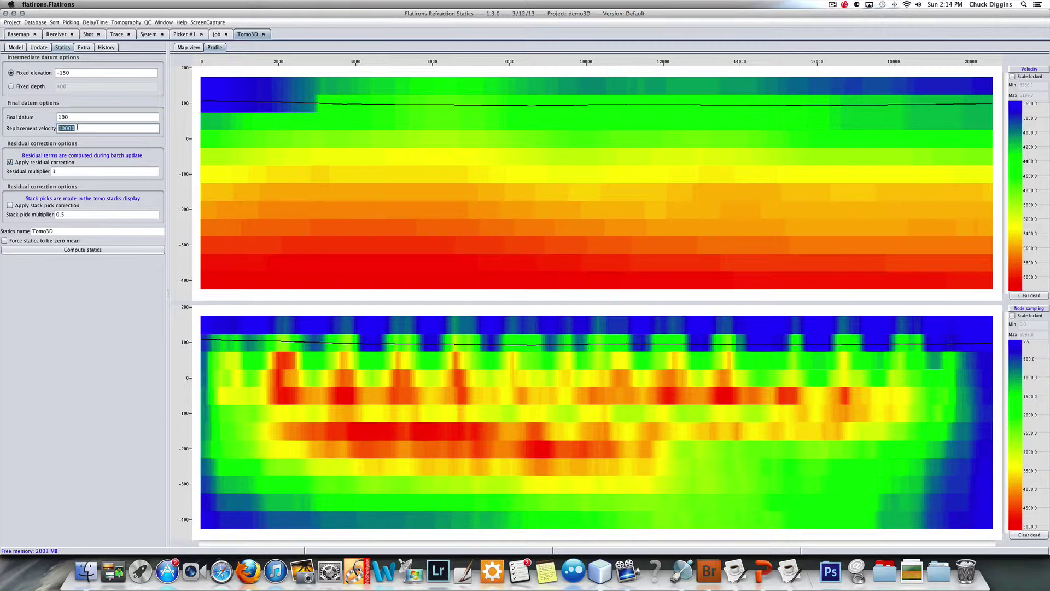
pyautogui.write('5500')
# Step: Name the statics Tomo3Dresid and compute them with zero mean forced
pyautogui.click(55, 231)
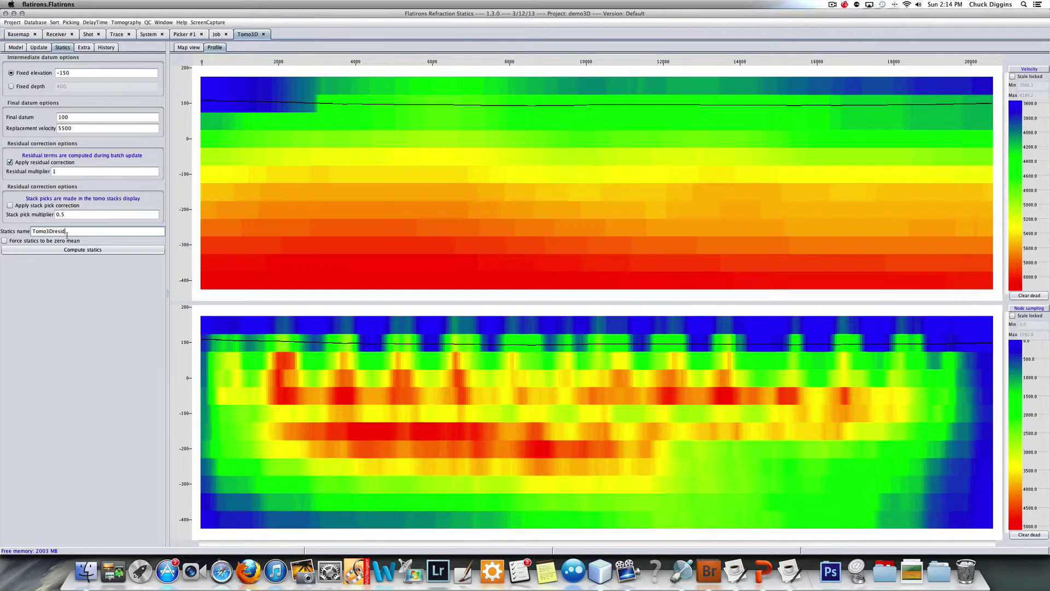
pyautogui.click(5, 240)
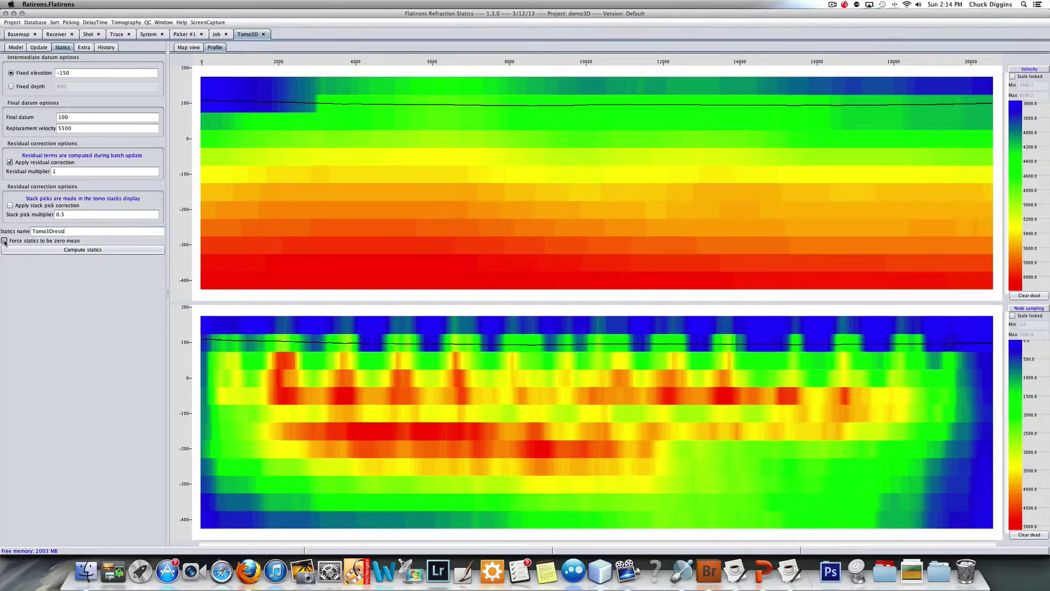
pyautogui.click(86, 252)
# Step: Refresh the basemap's column list and color the shots by STATICS_TOMO3DRESID
pyautogui.click(28, 34)
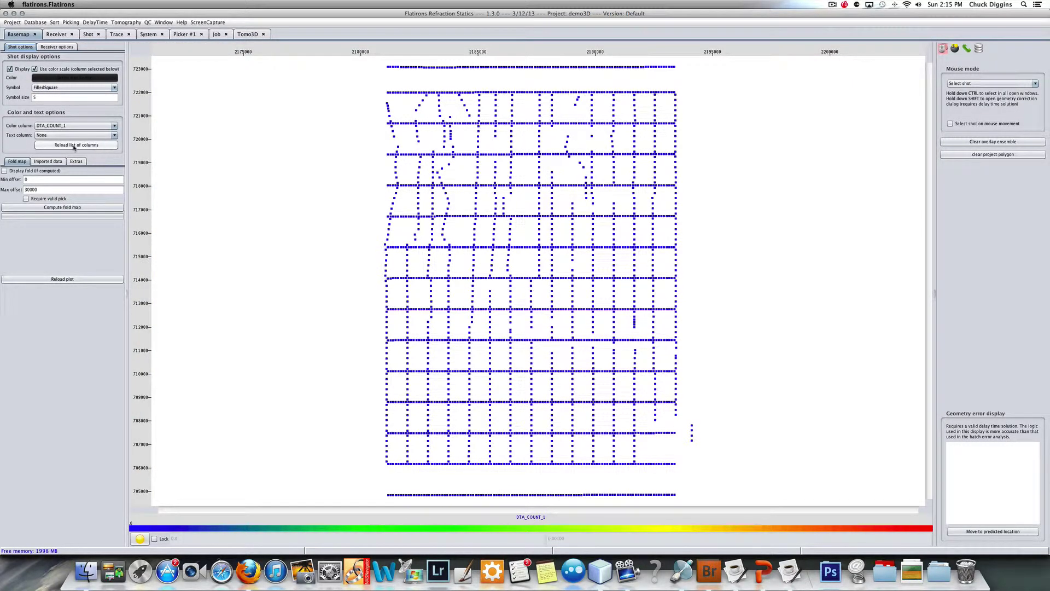
pyautogui.click(74, 147)
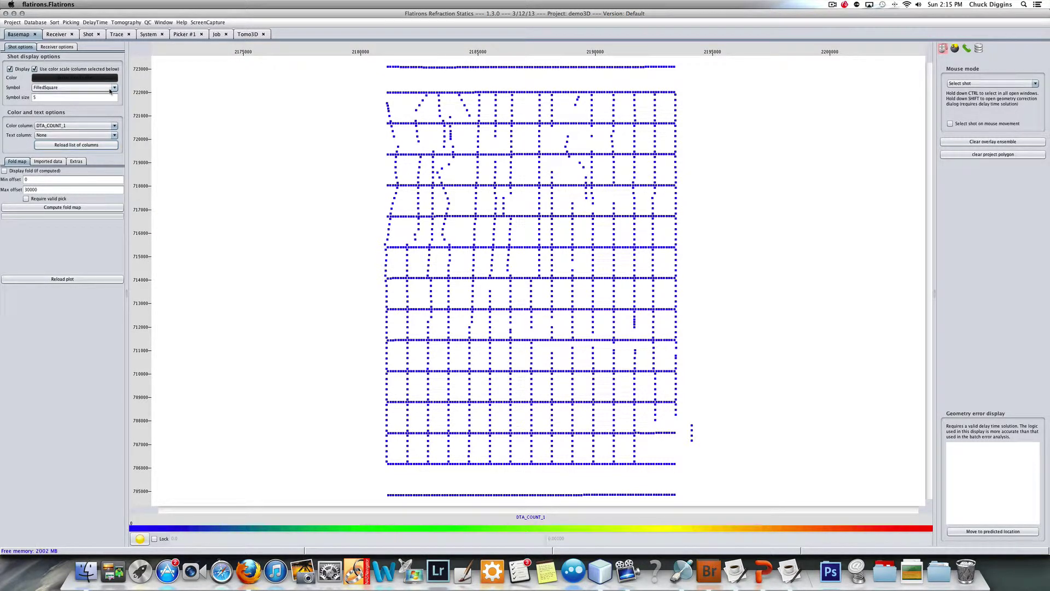
pyautogui.click(115, 126)
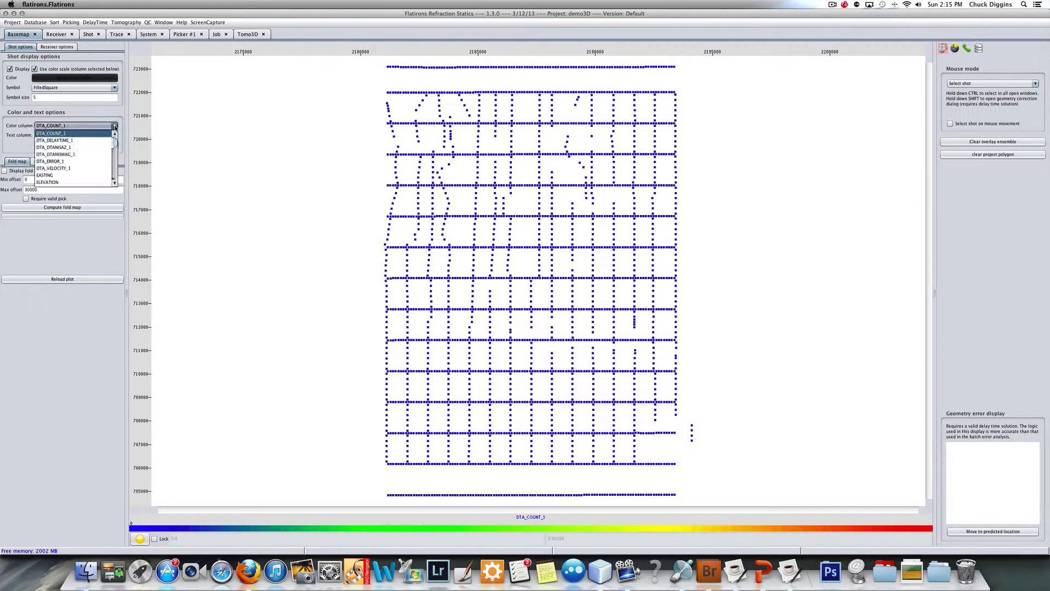
pyautogui.moveTo(115, 141); pyautogui.dragTo(115, 174)
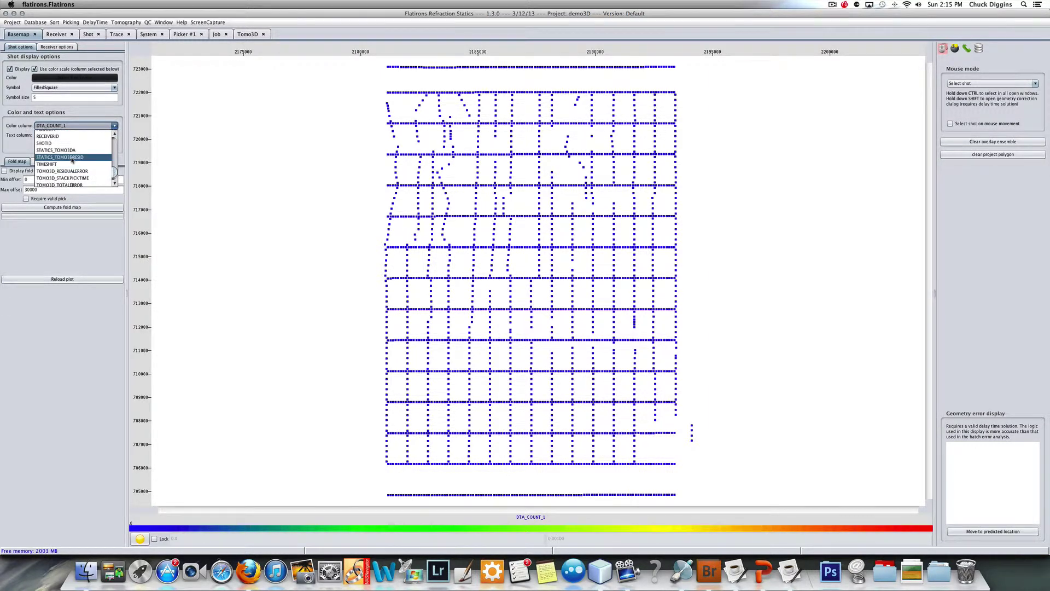
pyautogui.click(72, 157)
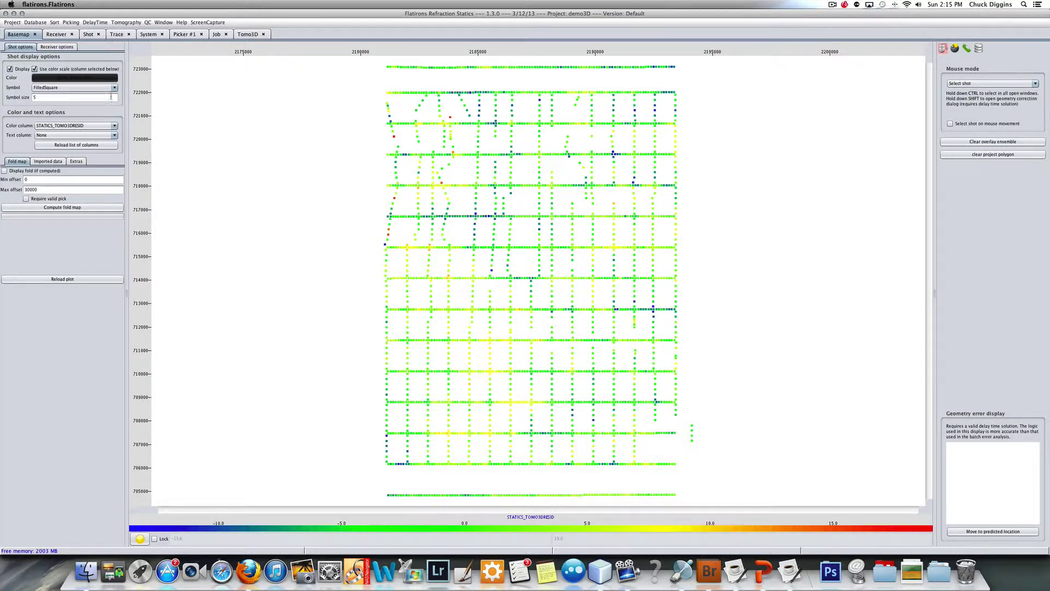
# Step: Color the basemap shots by TOMO3D_RESIDUALERROR to examine the residual shot errors
pyautogui.click(112, 126)
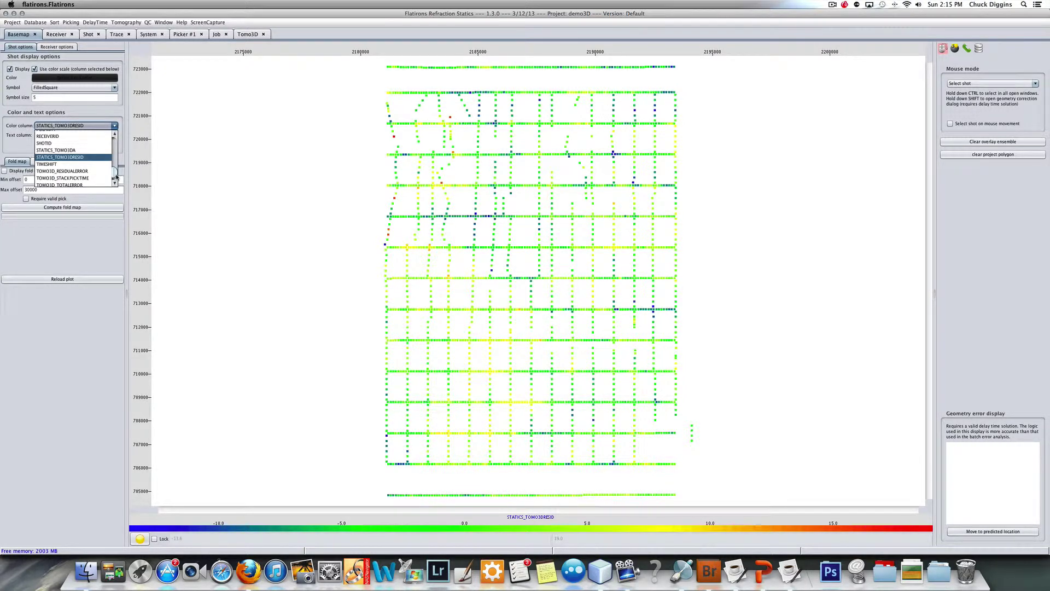
pyautogui.moveTo(116, 176)
pyautogui.mouseDown()
pyautogui.moveTo(116, 146)
pyautogui.moveTo(114, 177)
pyautogui.mouseUp()
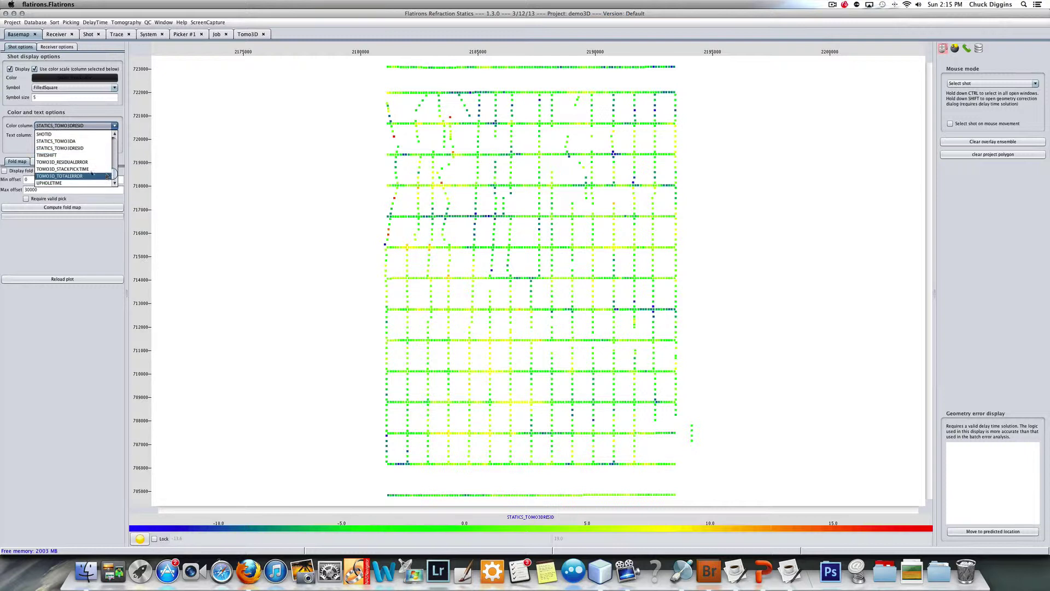
pyautogui.click(71, 162)
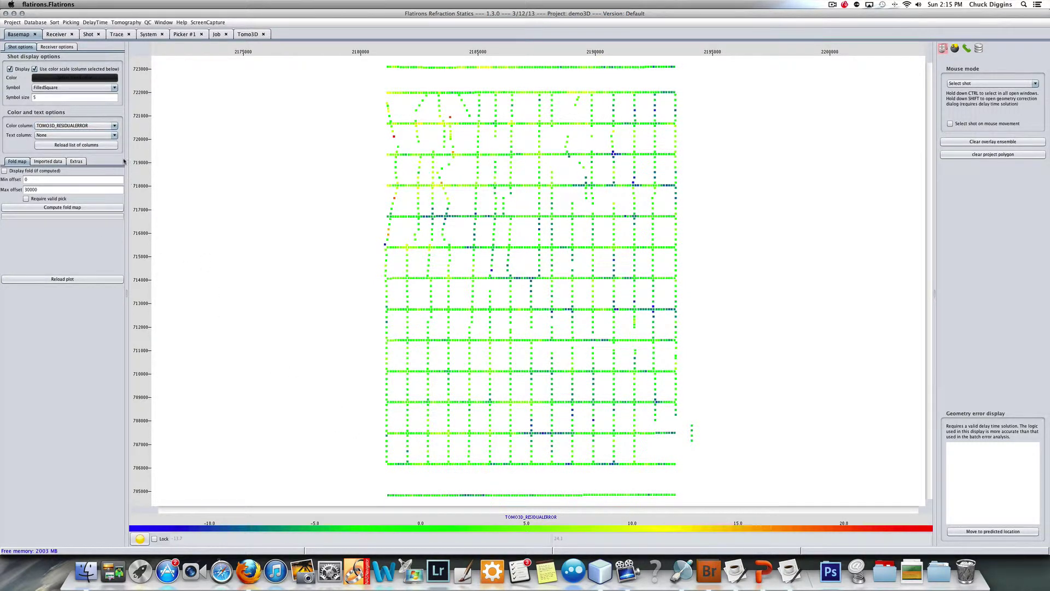
# Step: Color the basemap shots by TOMO3D_TOTALERROR and inspect the high-error shots in the upper-left area of the survey
pyautogui.click(115, 126)
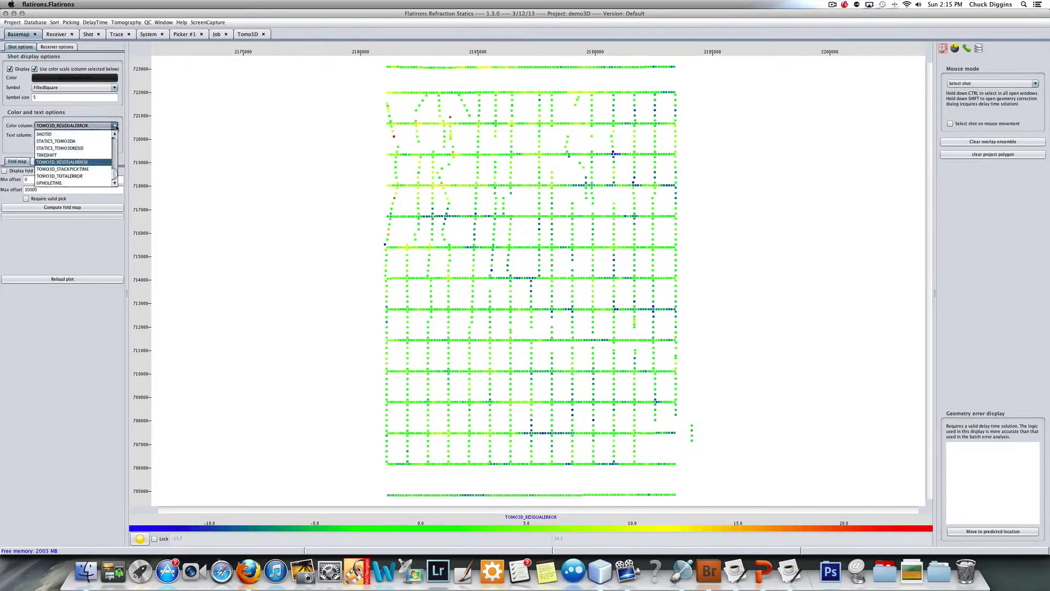
pyautogui.click(72, 175)
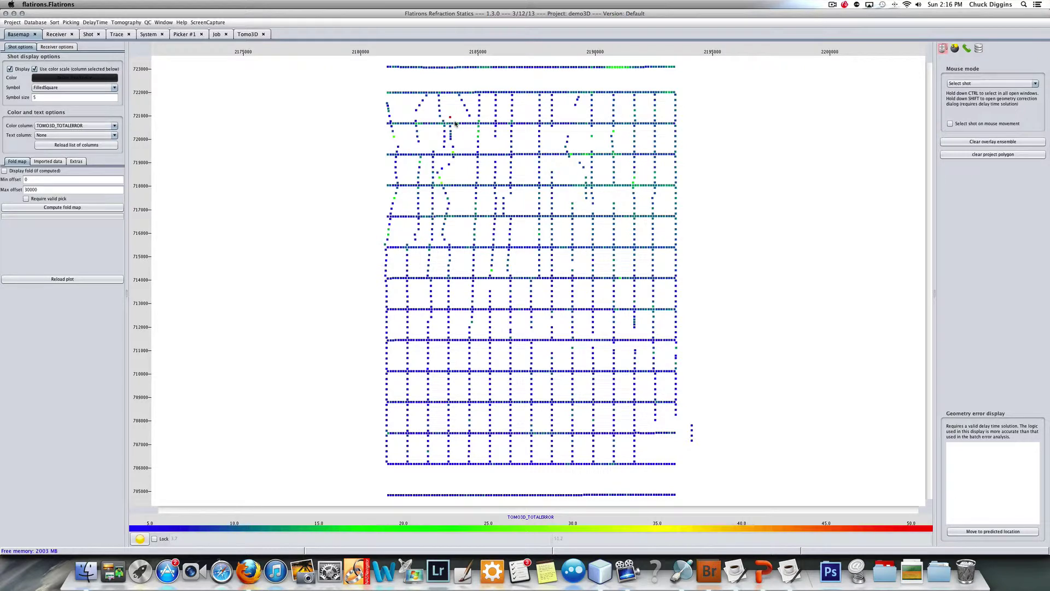
pyautogui.click(397, 141)
# Step: Color the shot map in Picker #1 by TOMO3D_TOTALERROR
pyautogui.click(181, 36)
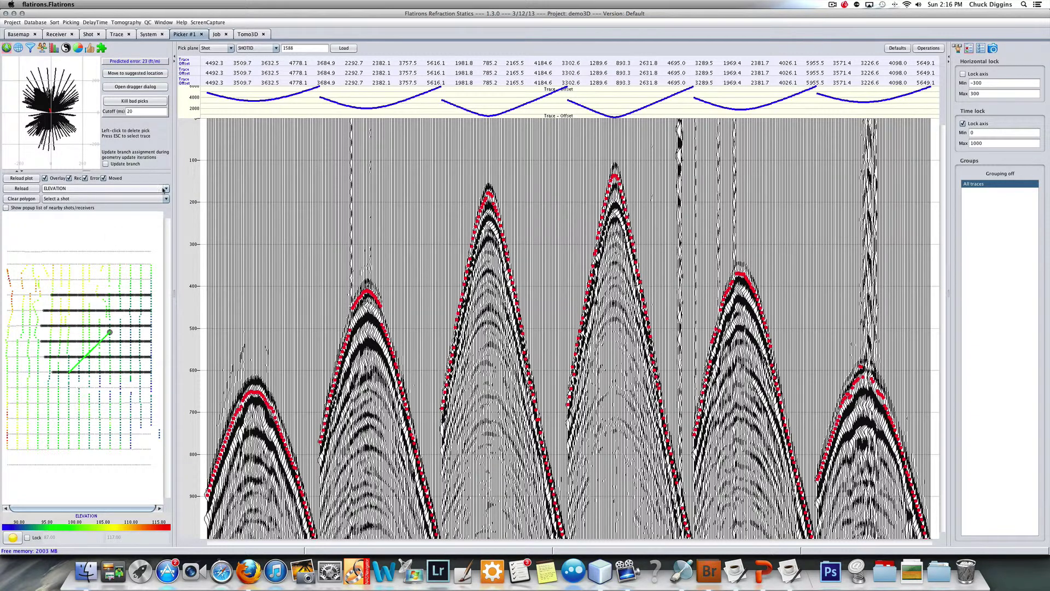
pyautogui.click(167, 189)
pyautogui.moveTo(167, 211); pyautogui.dragTo(167, 241)
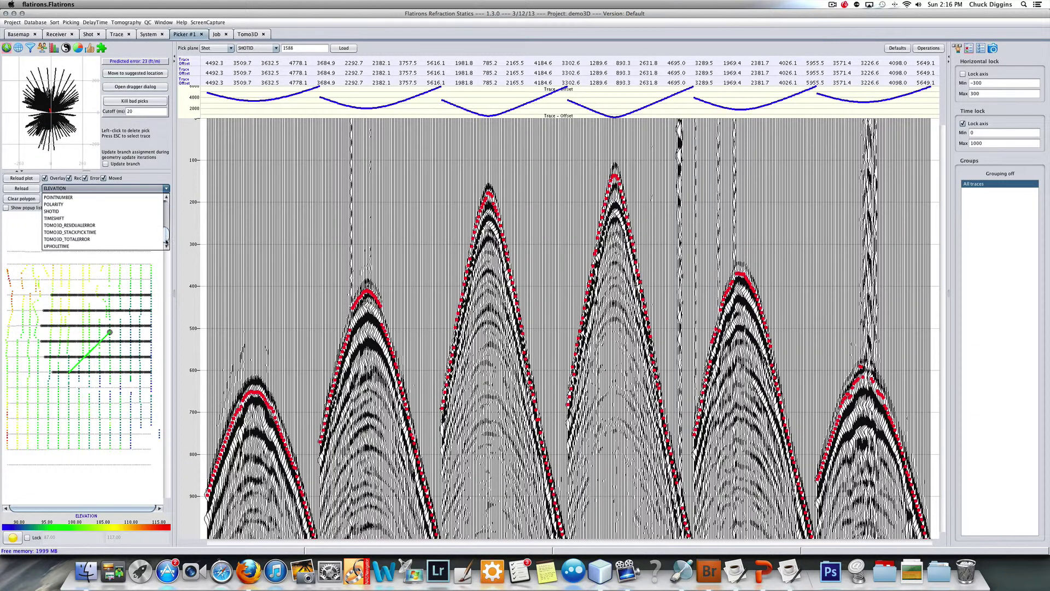
pyautogui.click(82, 239)
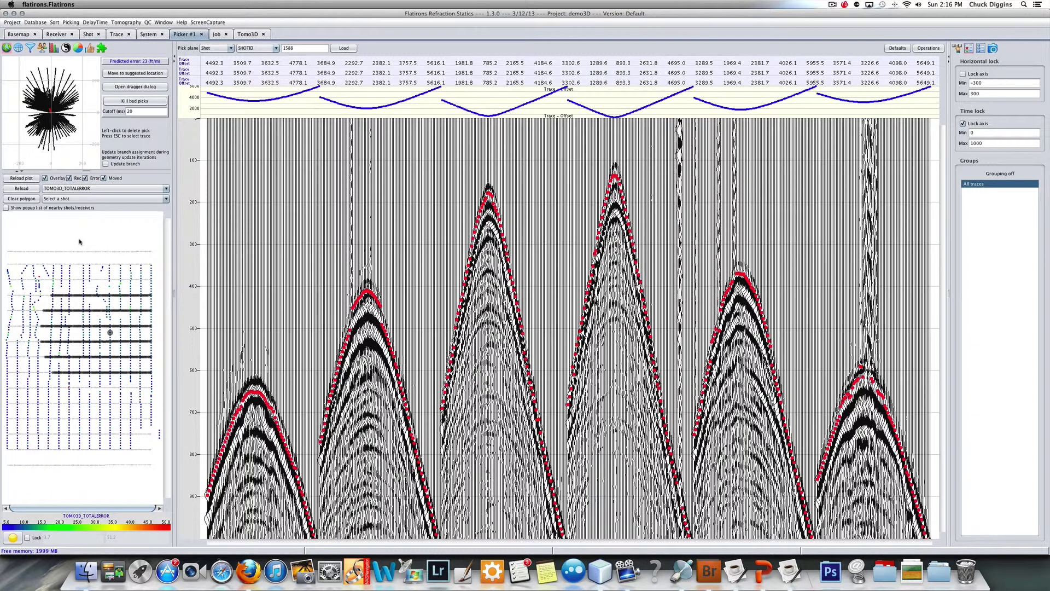
# Step: Load the high-error shot in the upper-left area of the picker map and prepare the picker options for 3D tomographic analysis
pyautogui.click(39, 279)
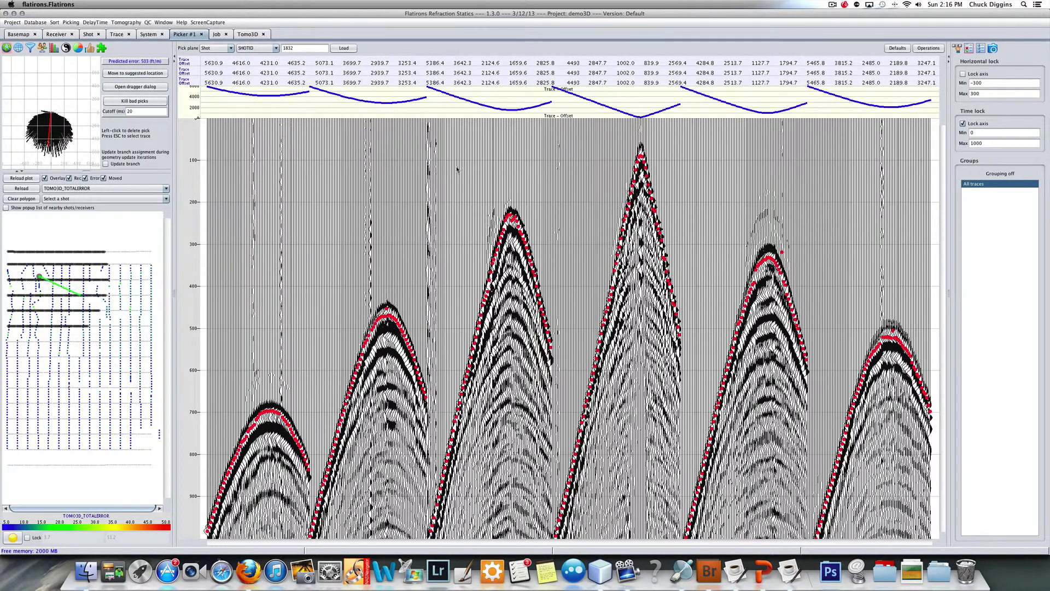
pyautogui.click(898, 50)
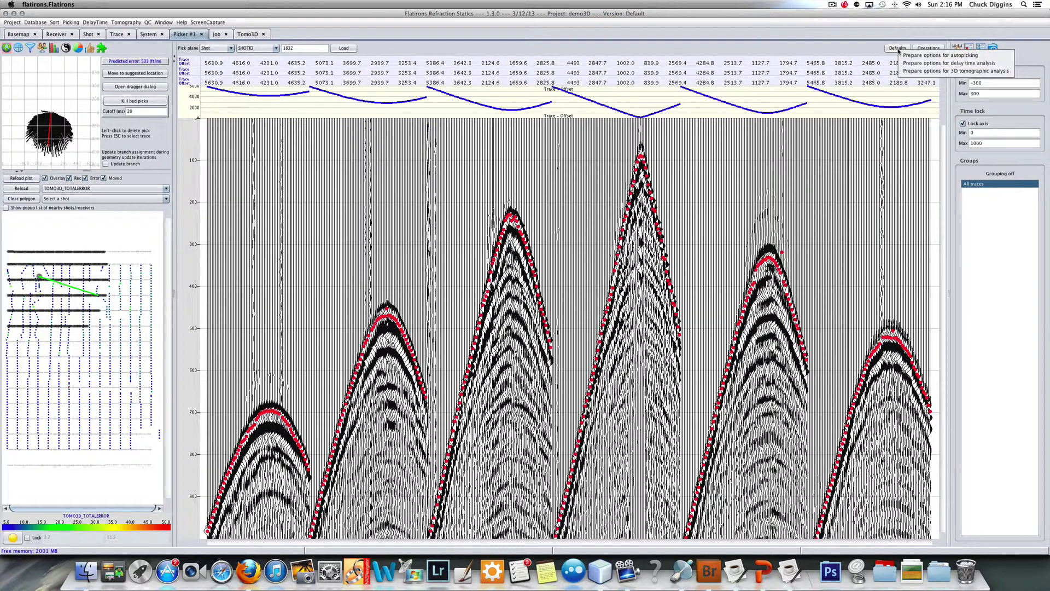
pyautogui.click(921, 71)
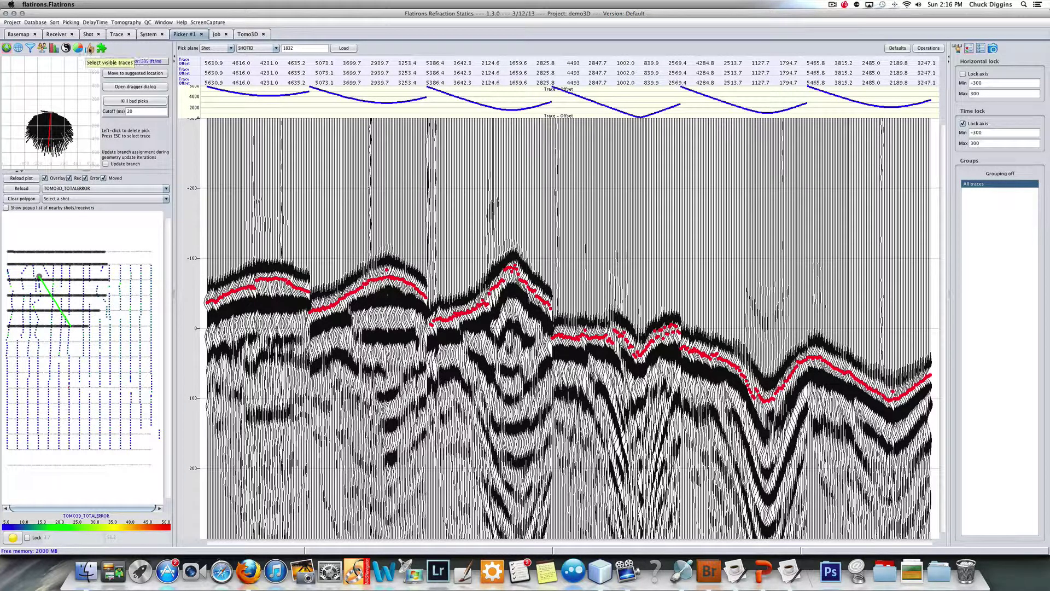
# Step: Set the trace display's axis header to the Azimuth column of the Trace table
pyautogui.click(57, 50)
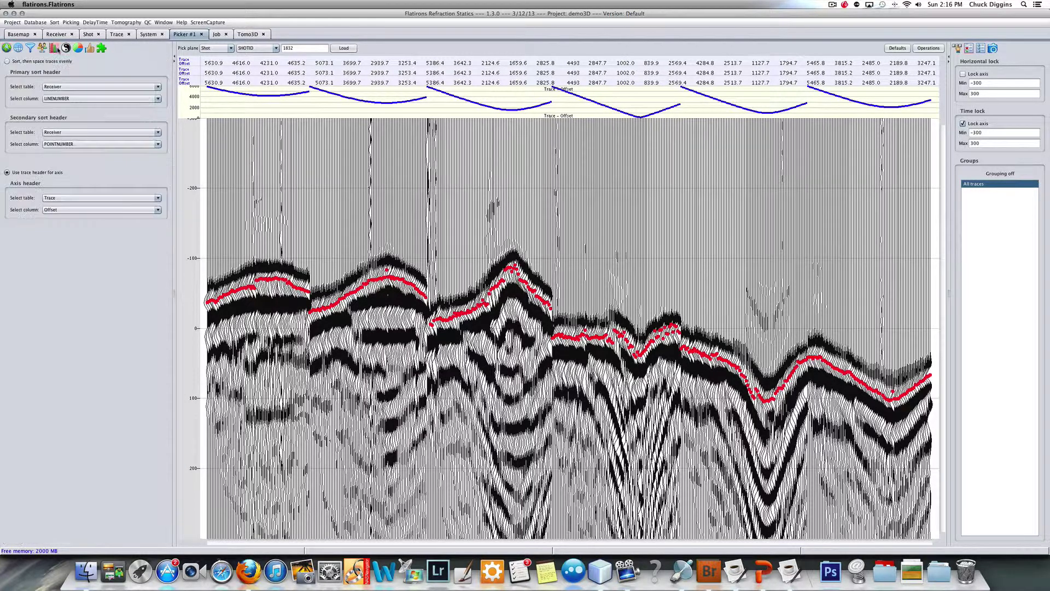
pyautogui.click(158, 210)
pyautogui.moveTo(159, 223); pyautogui.dragTo(161, 231)
pyautogui.scroll(2, 98, 240)
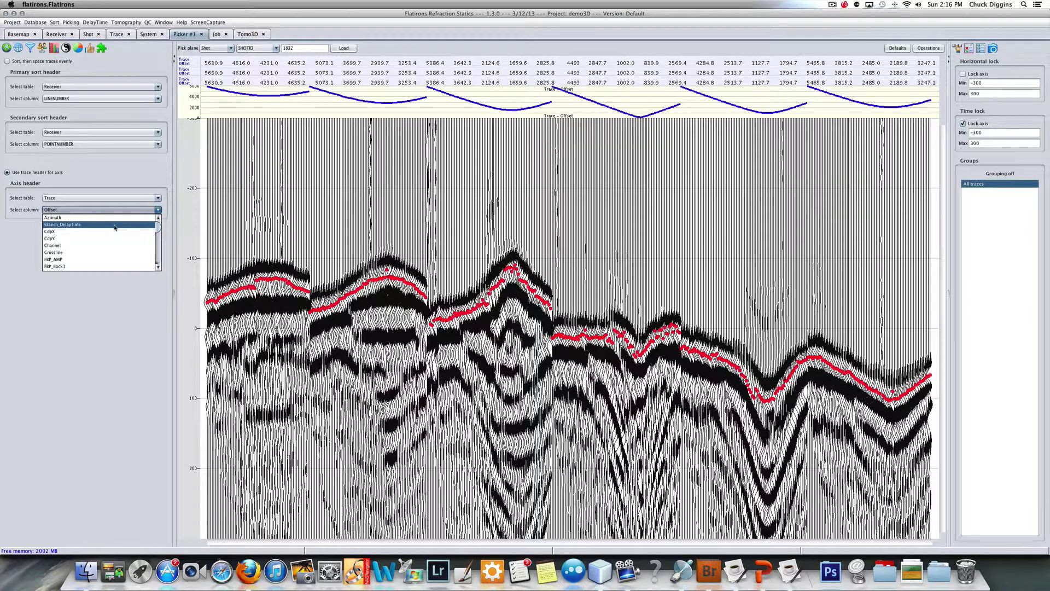
pyautogui.click(111, 224)
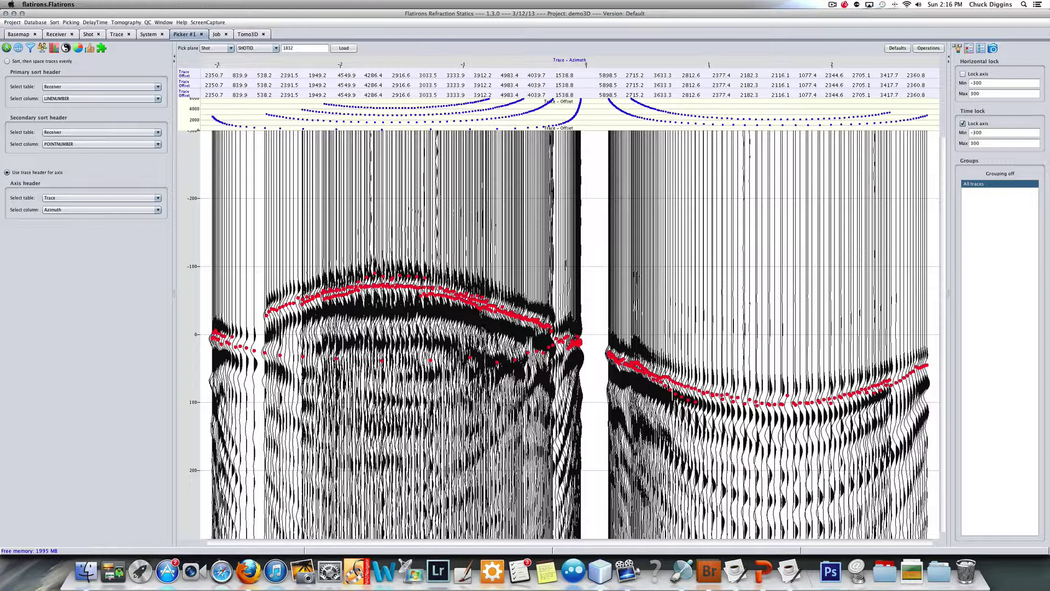
# Step: Move the loaded shot to its suggested location
pyautogui.click(7, 48)
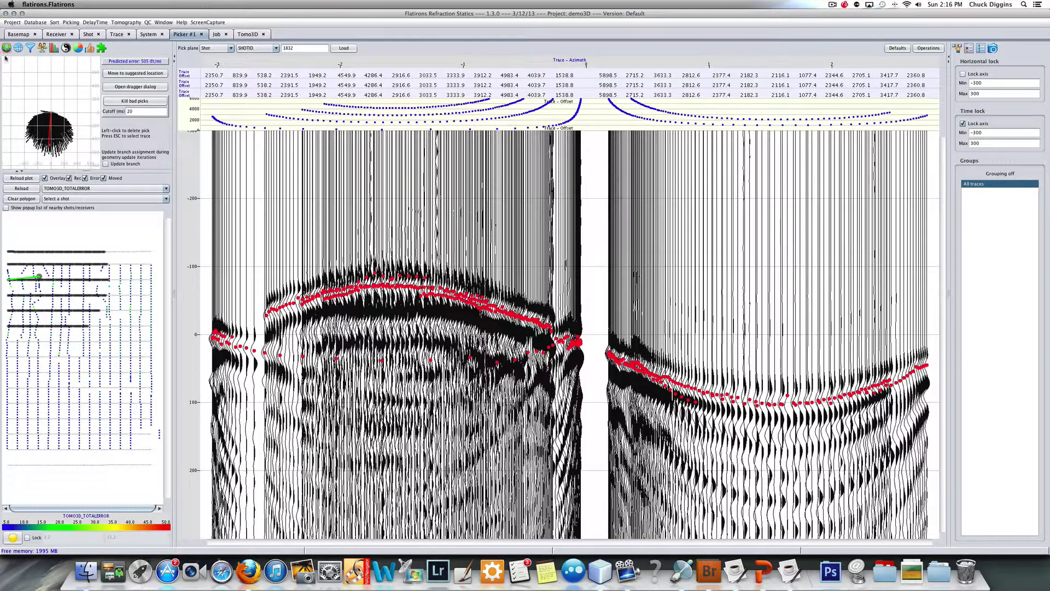
pyautogui.click(136, 75)
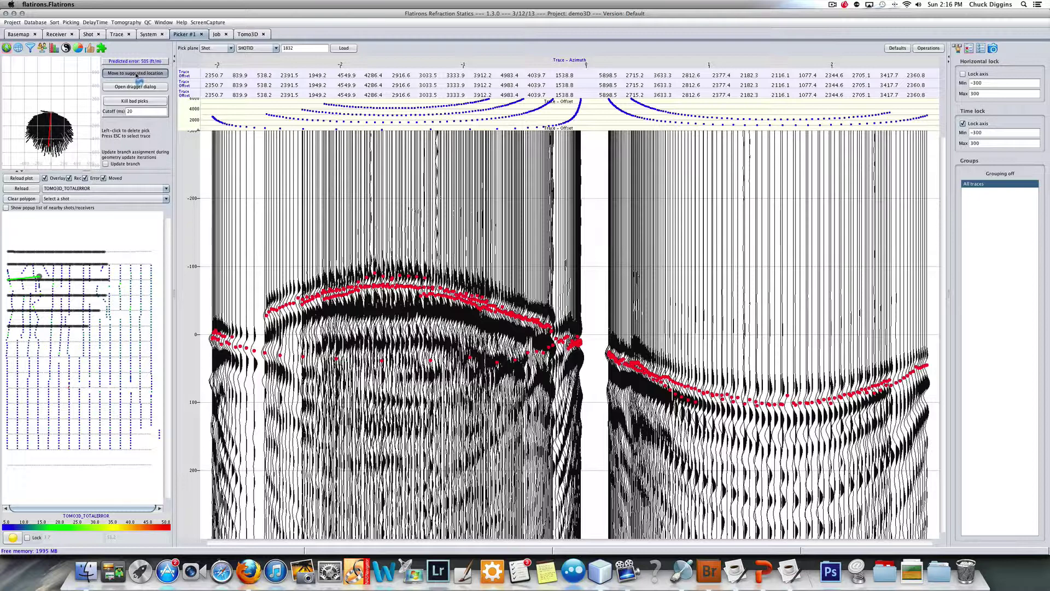